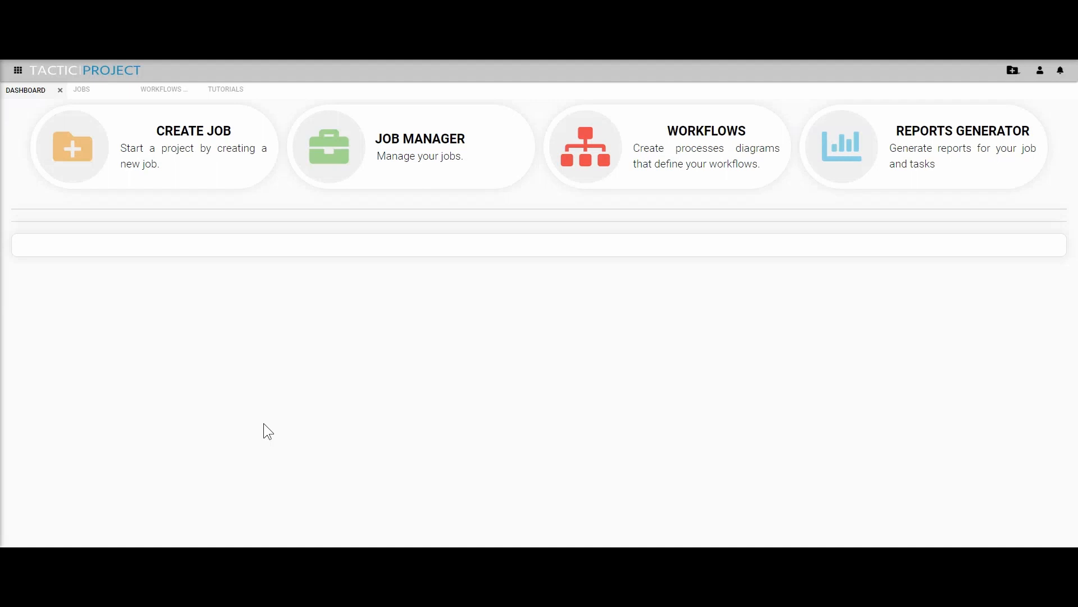
Step: Open the project tutorials list and load Tutorial02, Digital Asset Management
click(18, 70)
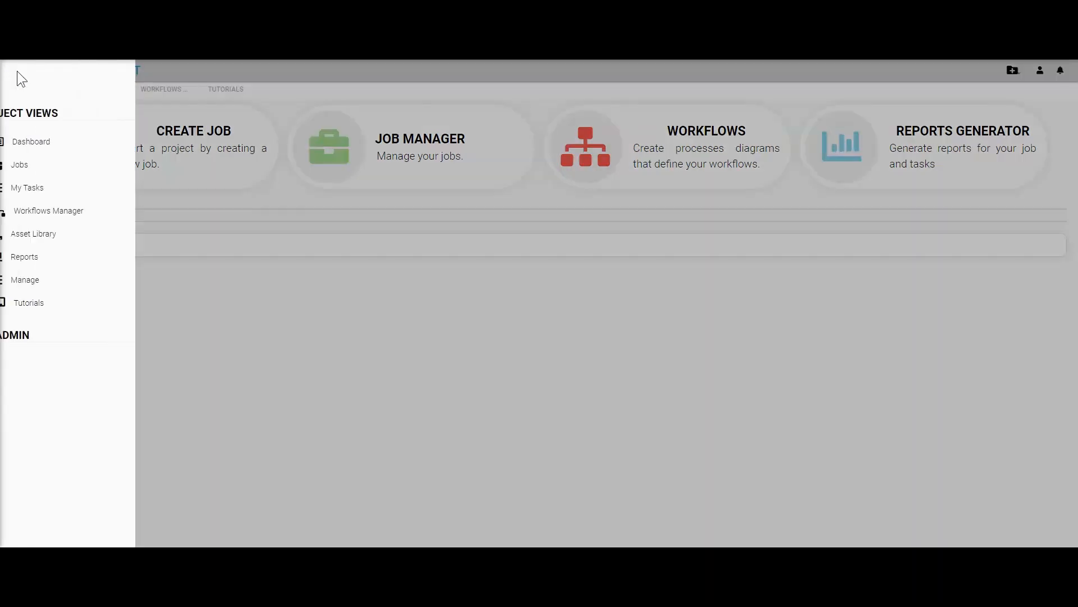
click(71, 306)
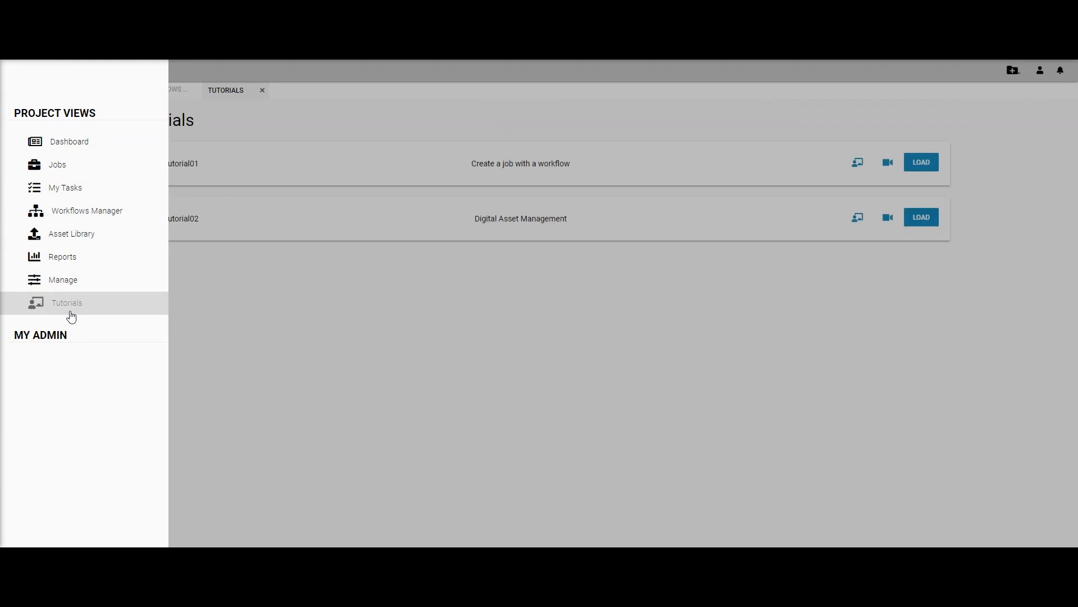
click(222, 254)
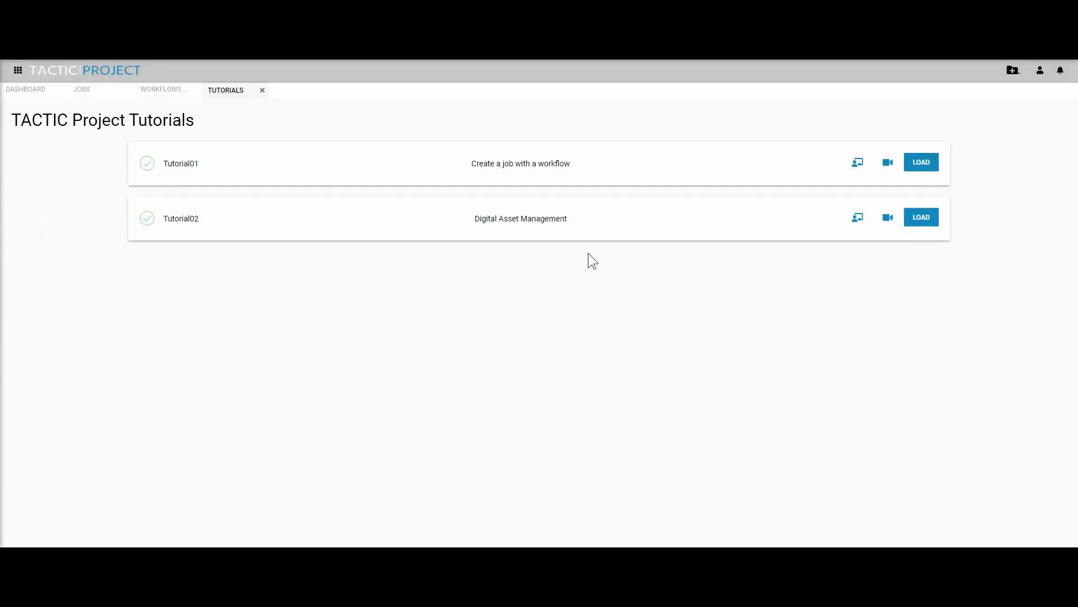
click(923, 218)
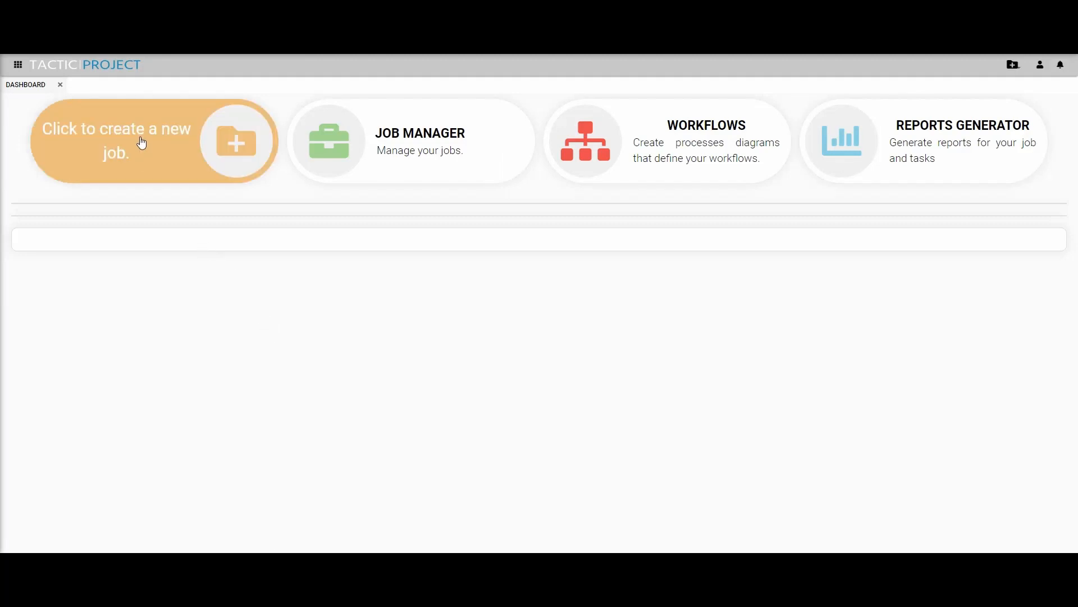
Step: Start a new Asset Selection job and title it "Content for Article ABC"
click(142, 143)
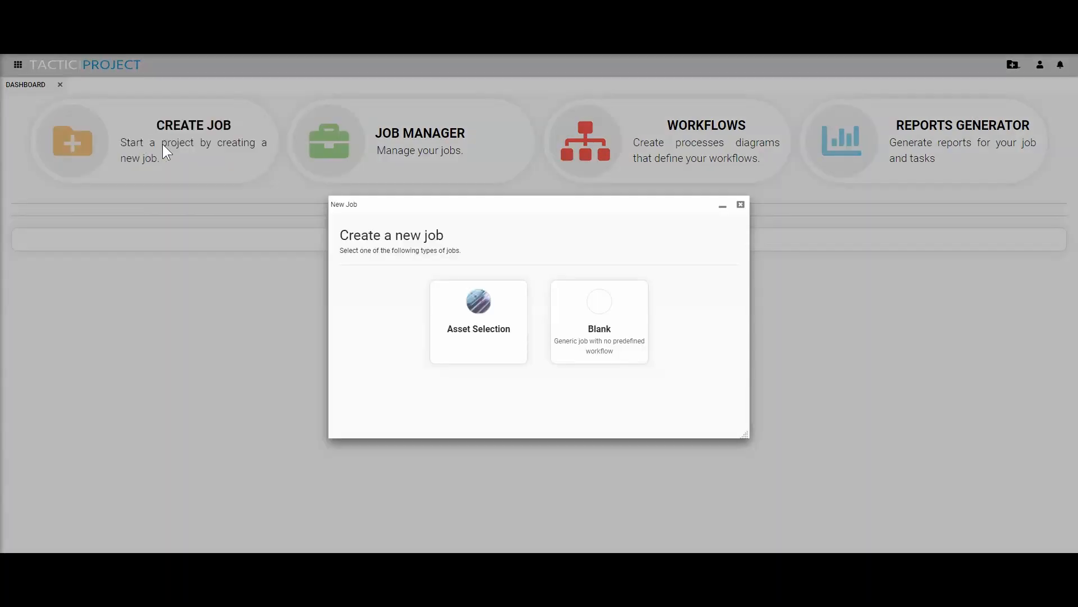
click(487, 331)
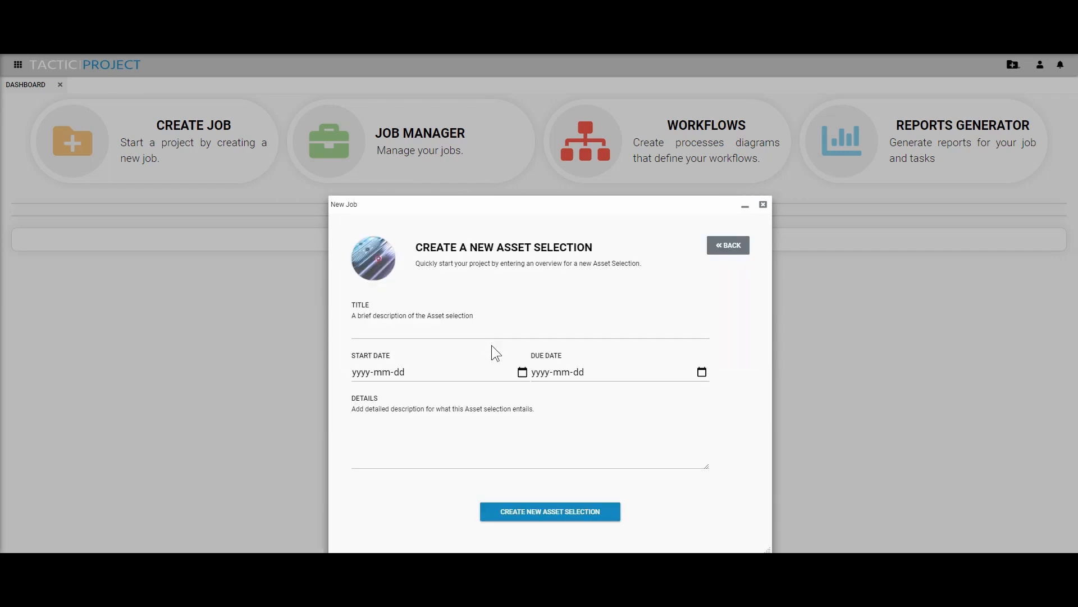
click(411, 331)
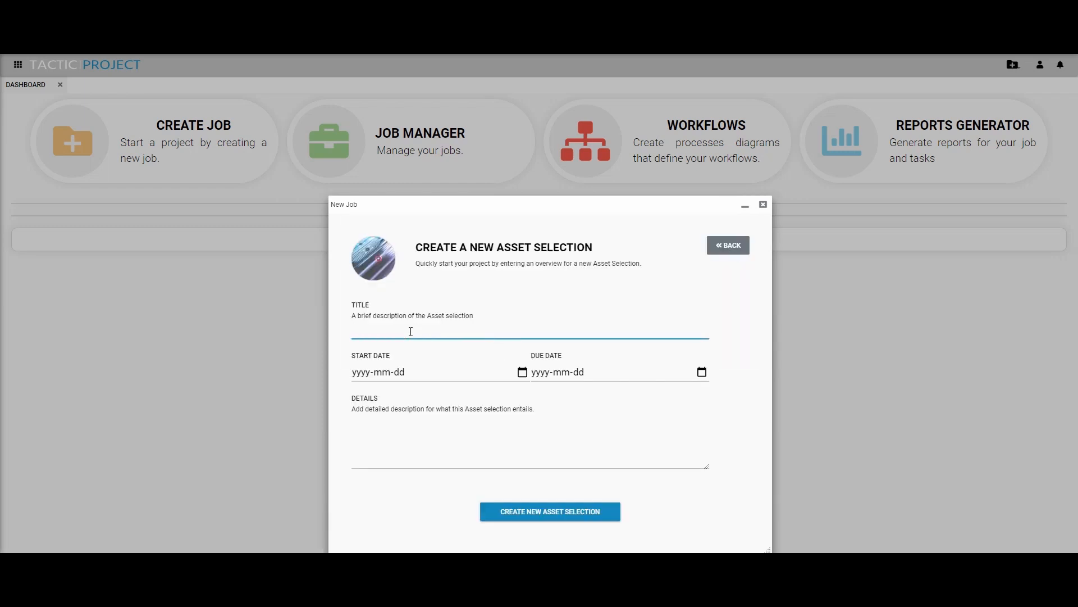
text(Content for Article ABC)
key(Tab)
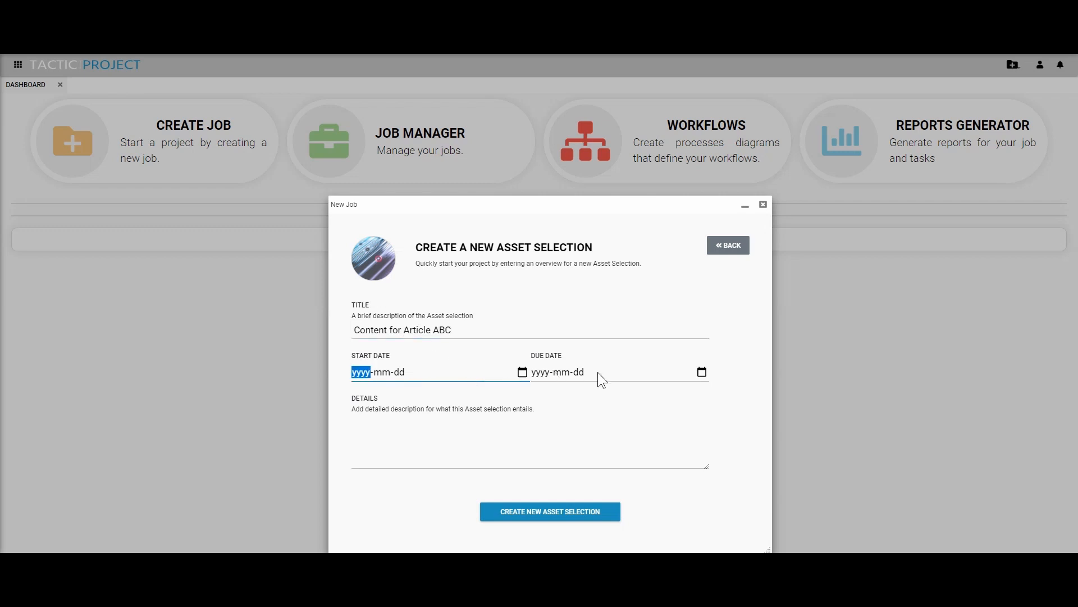
Step: Set the job's start date to 2021-06-17 and due date to 2021-06-25, and create the asset selection
click(522, 372)
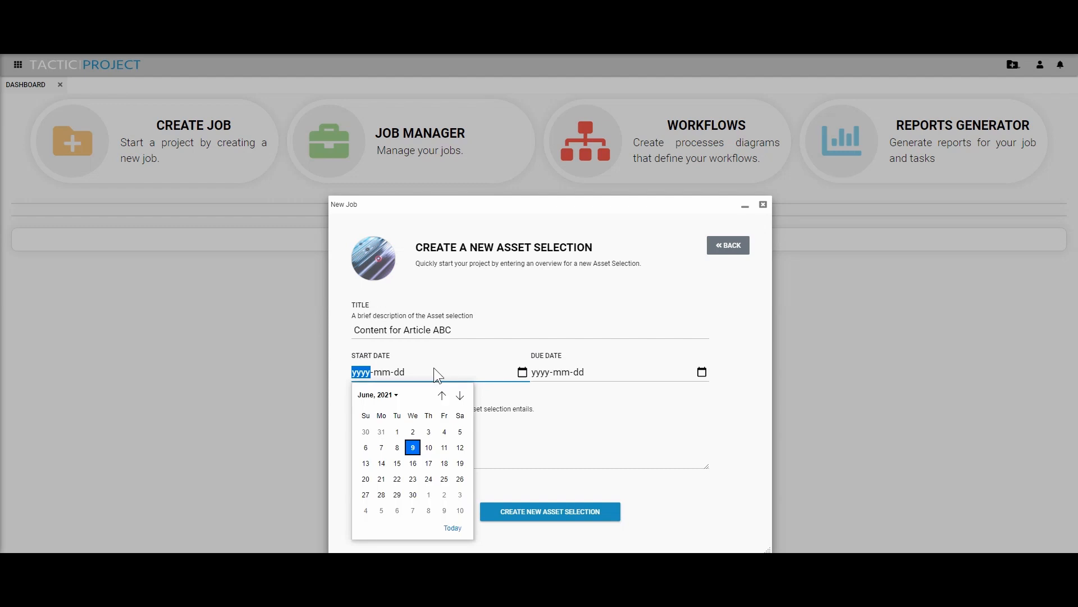
click(429, 463)
click(698, 373)
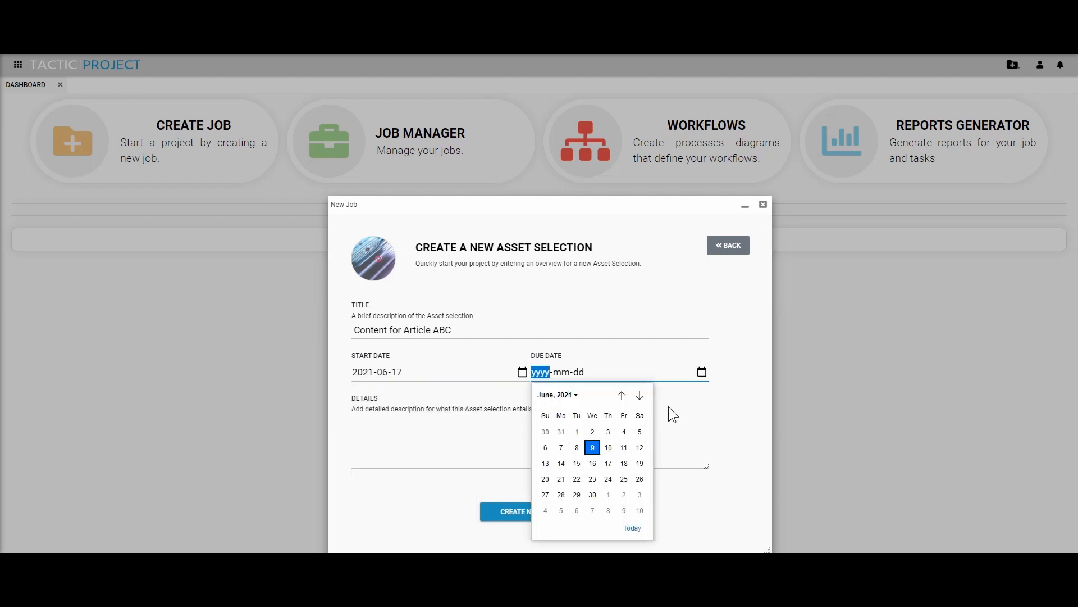
click(624, 479)
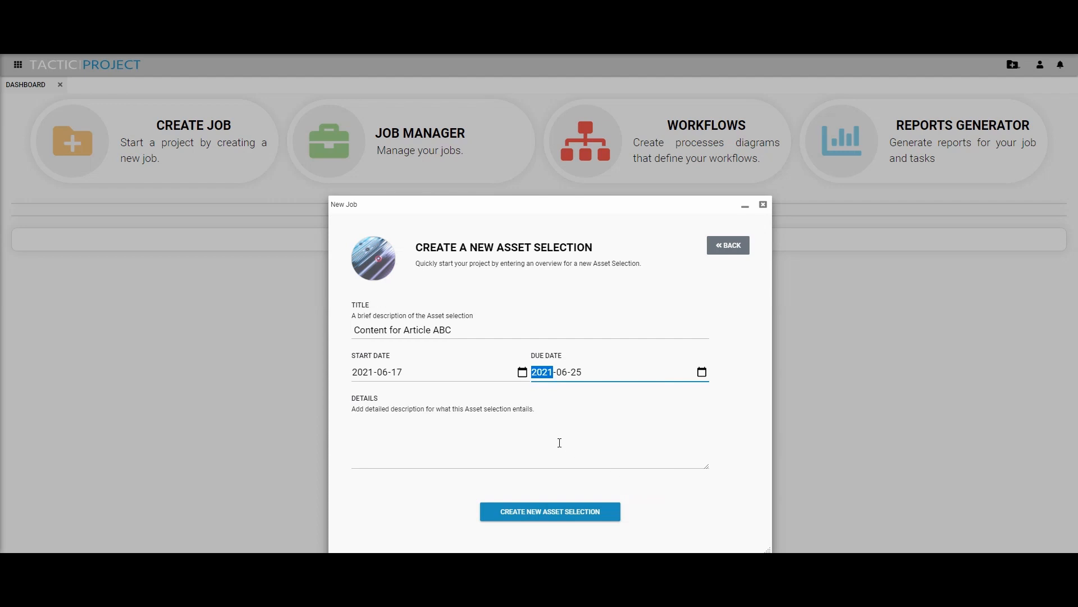
click(419, 453)
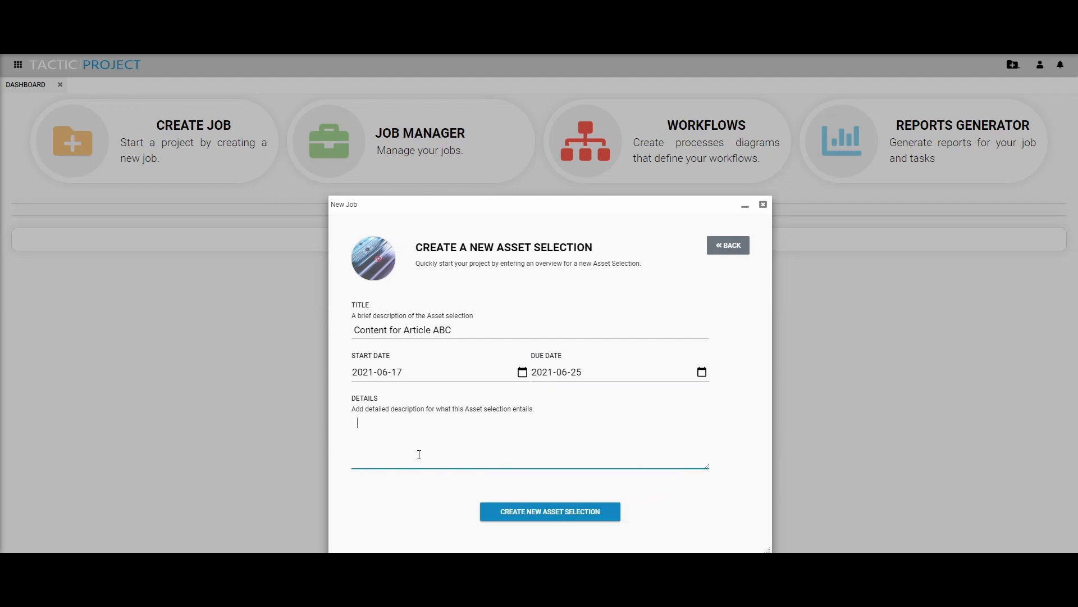
click(571, 518)
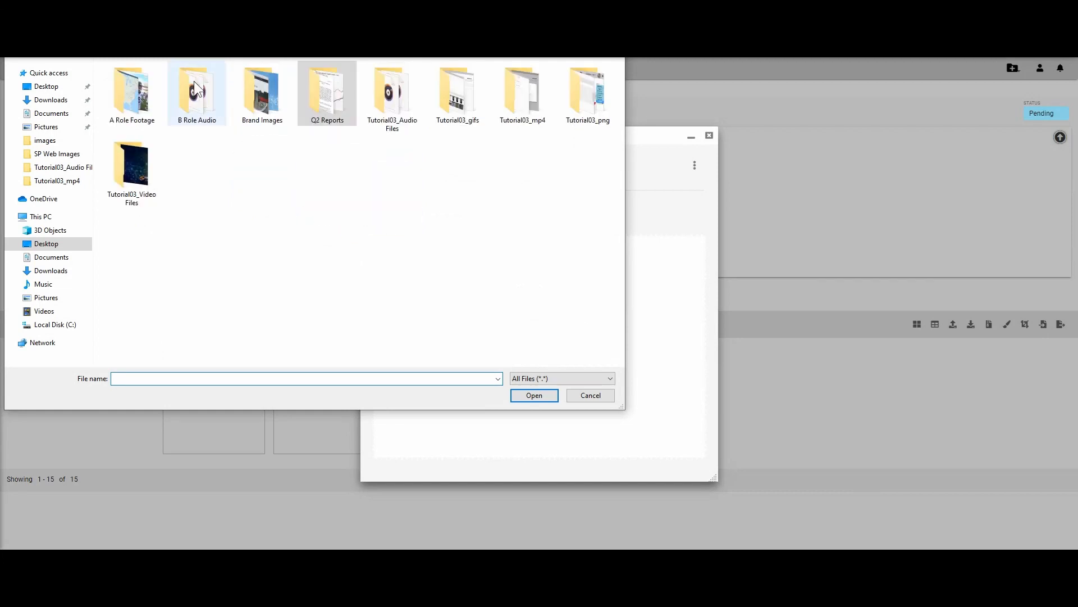
Step: Upload all the images from the Brand Images folder to the job and reload its assets view
double_click(258, 94)
click(132, 99)
shift+click(540, 106)
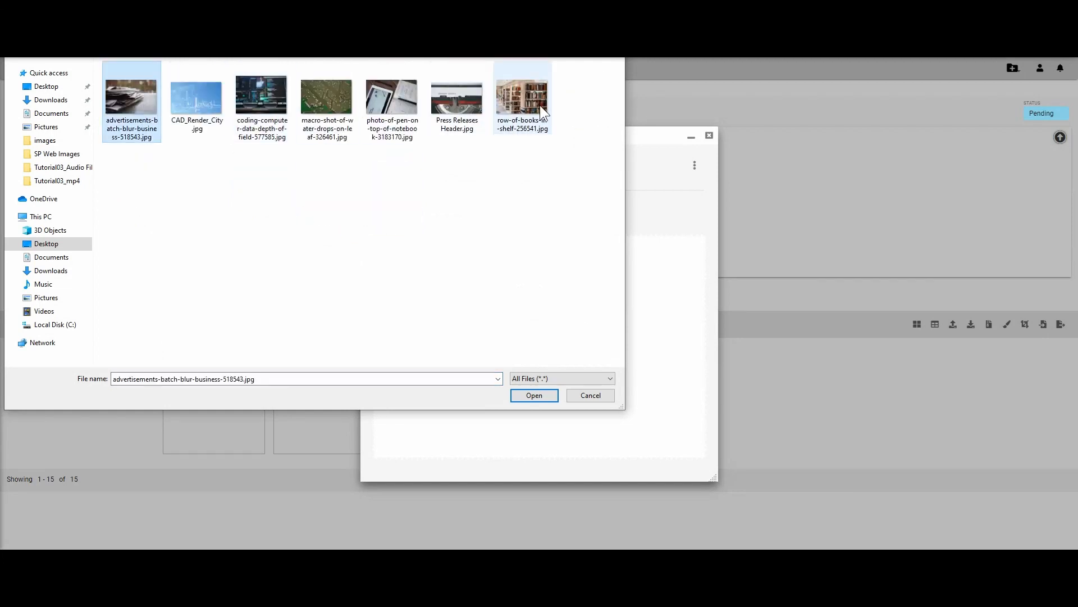
click(534, 396)
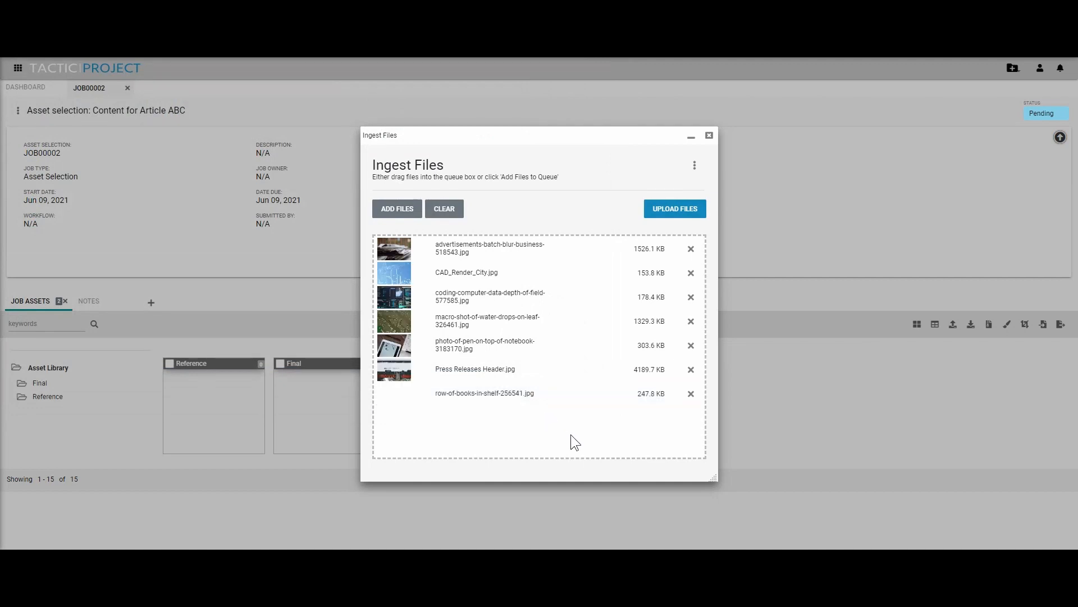
click(686, 215)
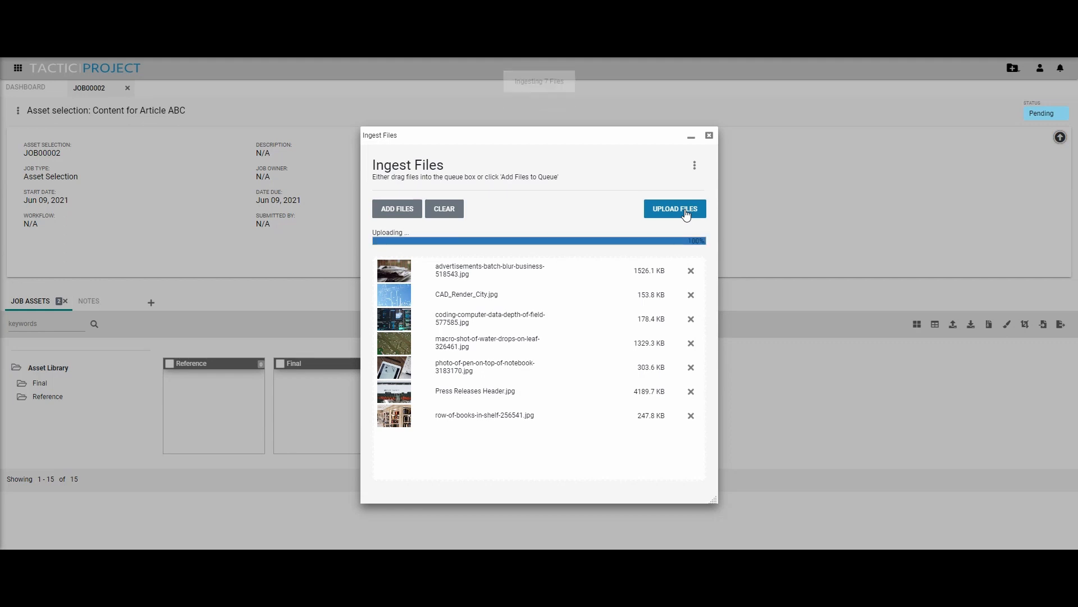
click(710, 135)
right_click(35, 298)
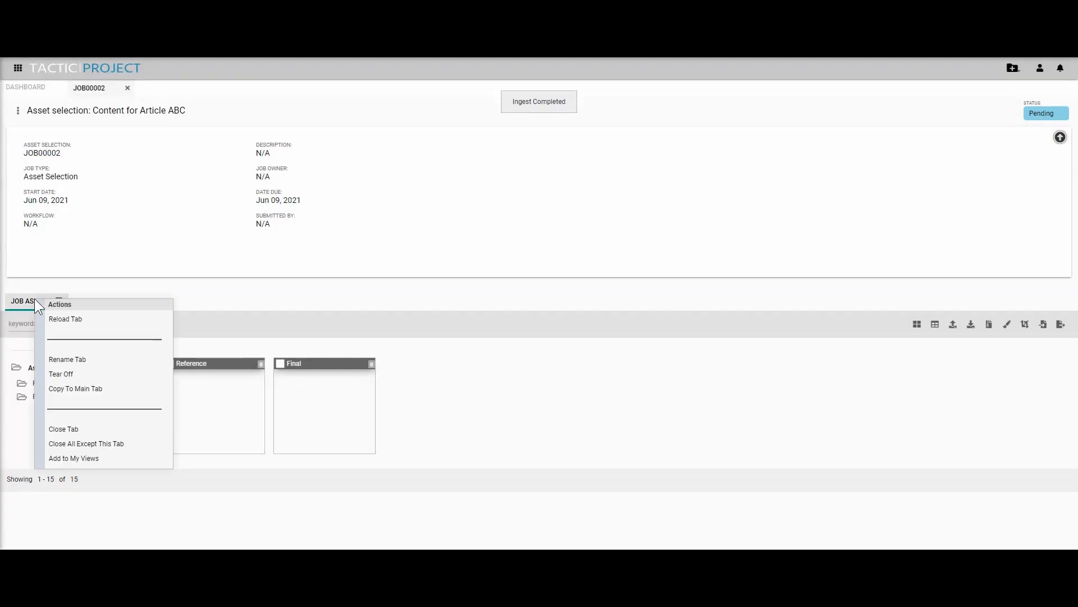
click(53, 319)
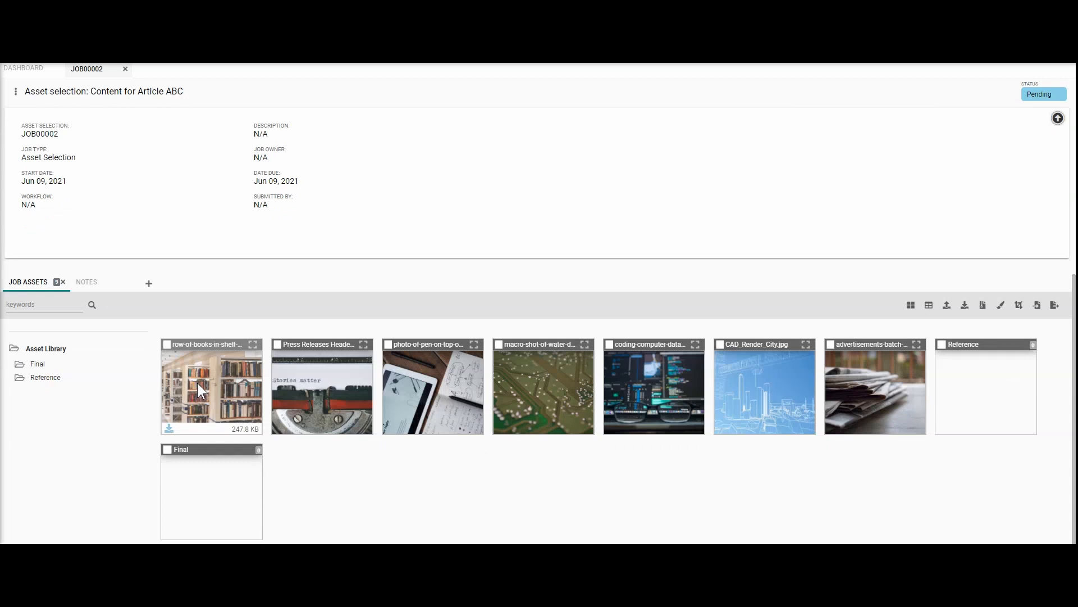
Step: Edit the row-of-books-in-shelf image asset, replacing its user keywords with "books", and save
right_click(201, 389)
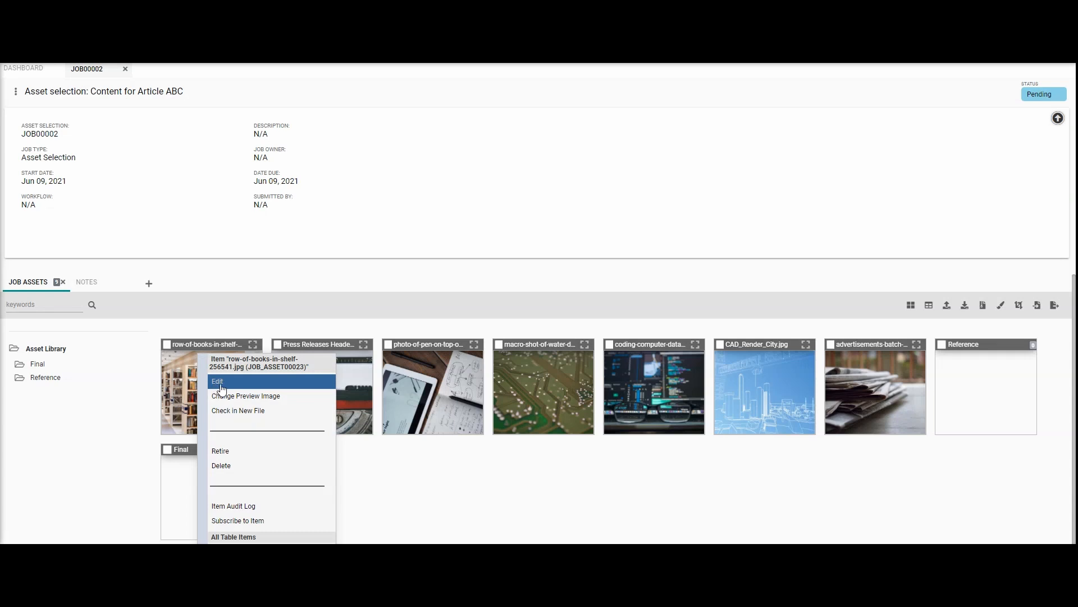
click(222, 386)
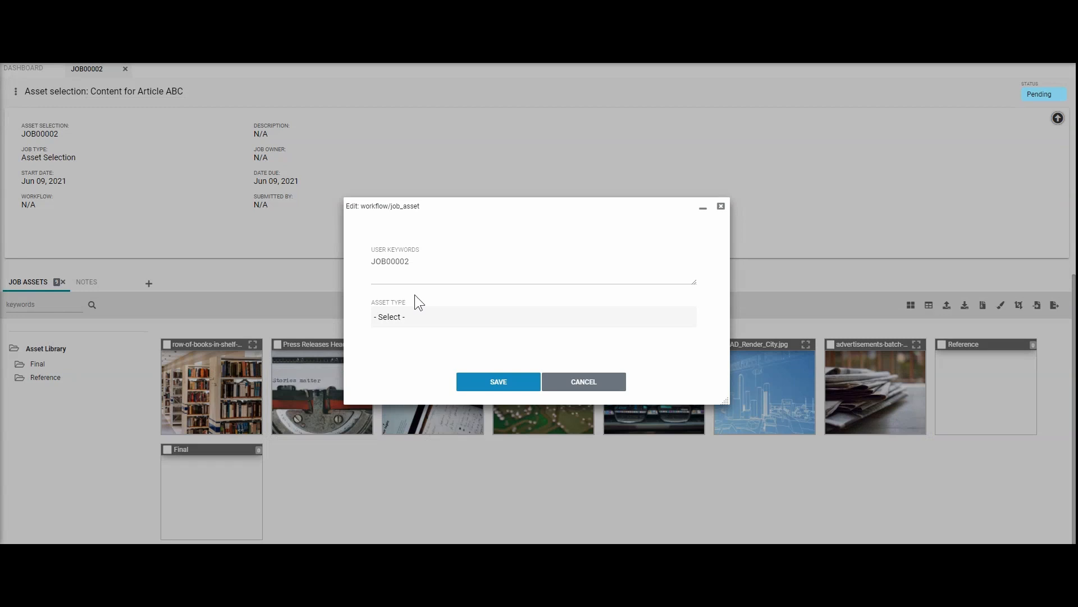
click(413, 261)
text(,books)
key(BackSpace)
key(BackSpace)
key(BackSpace)
key(BackSpace)
key(BackSpace)
key(BackSpace)
key(BackSpace)
key(BackSpace)
key(BackSpace)
key(BackSpace)
key(BackSpace)
key(BackSpace)
key(BackSpace)
key(BackSpace)
text(books)
click(496, 380)
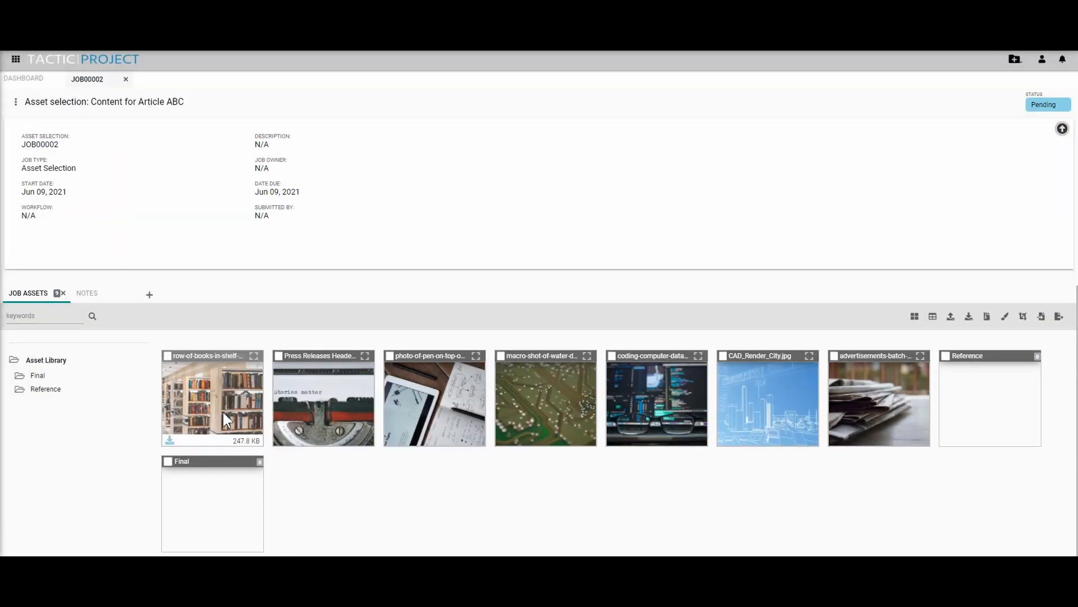
Step: Open the details of the row-of-books-in-shelf asset and add "orange books" to its user keywords
click(255, 357)
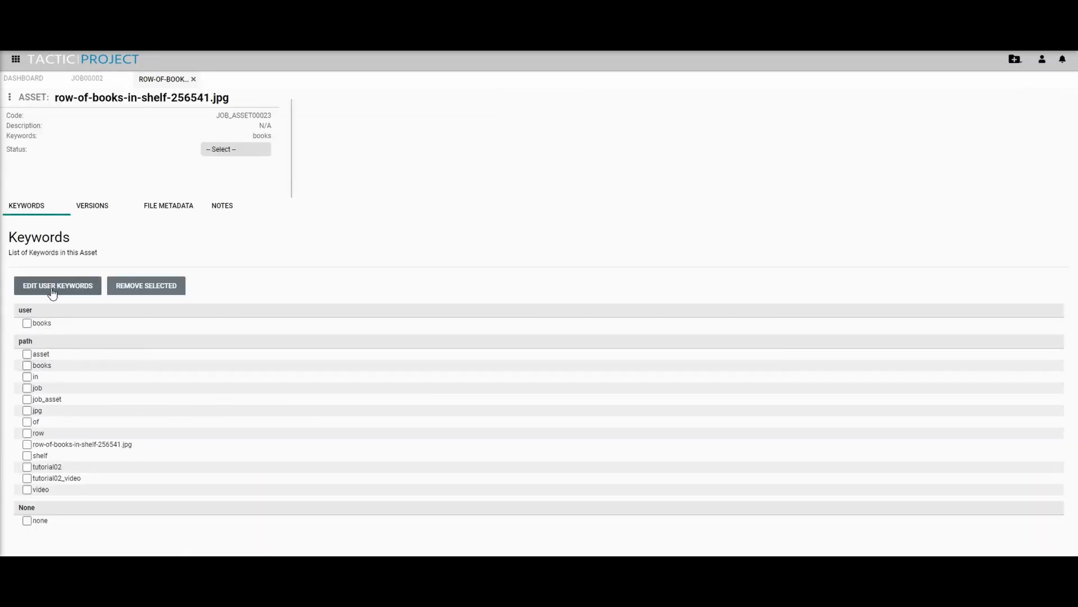
click(53, 288)
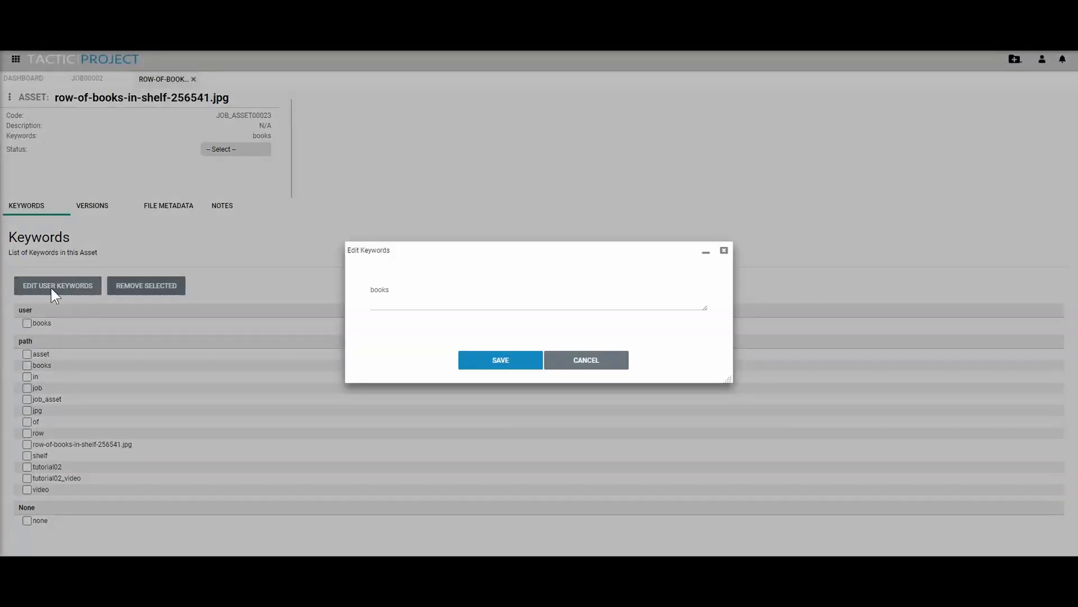
click(408, 287)
text(, orange)
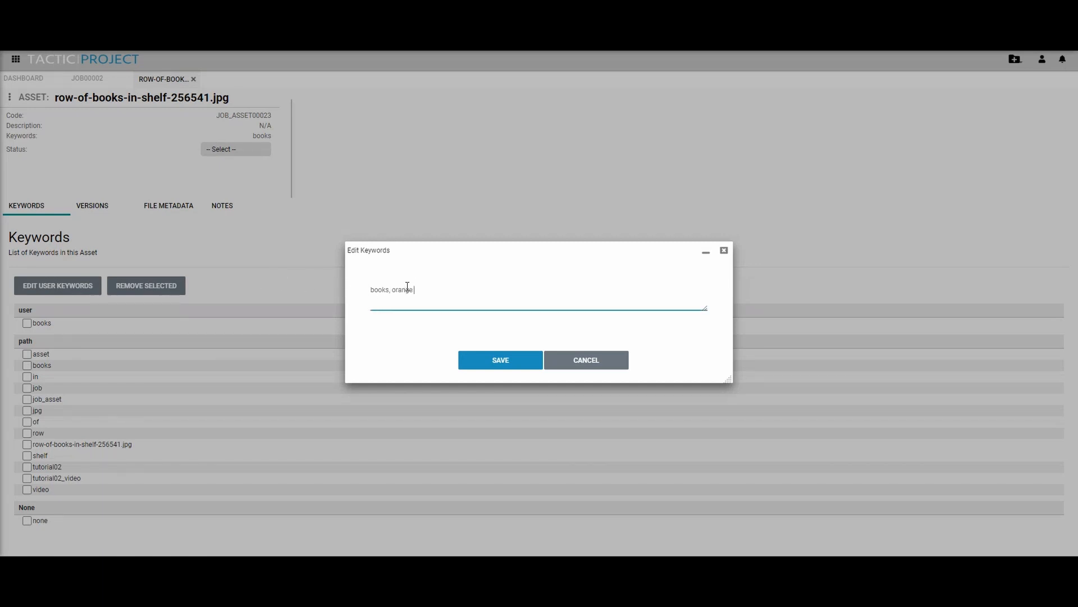
text( books)
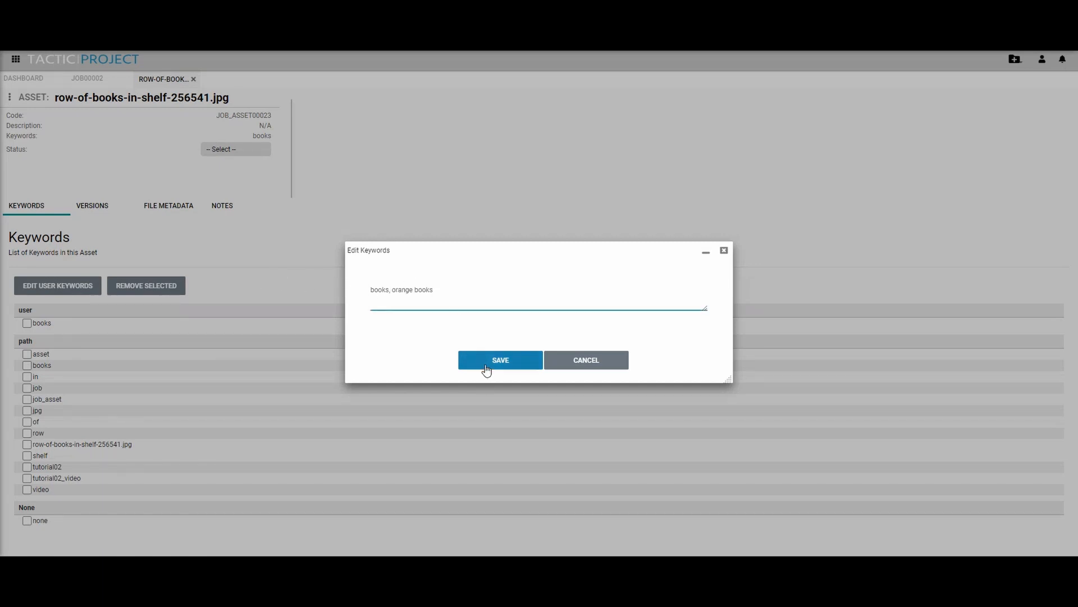
click(485, 365)
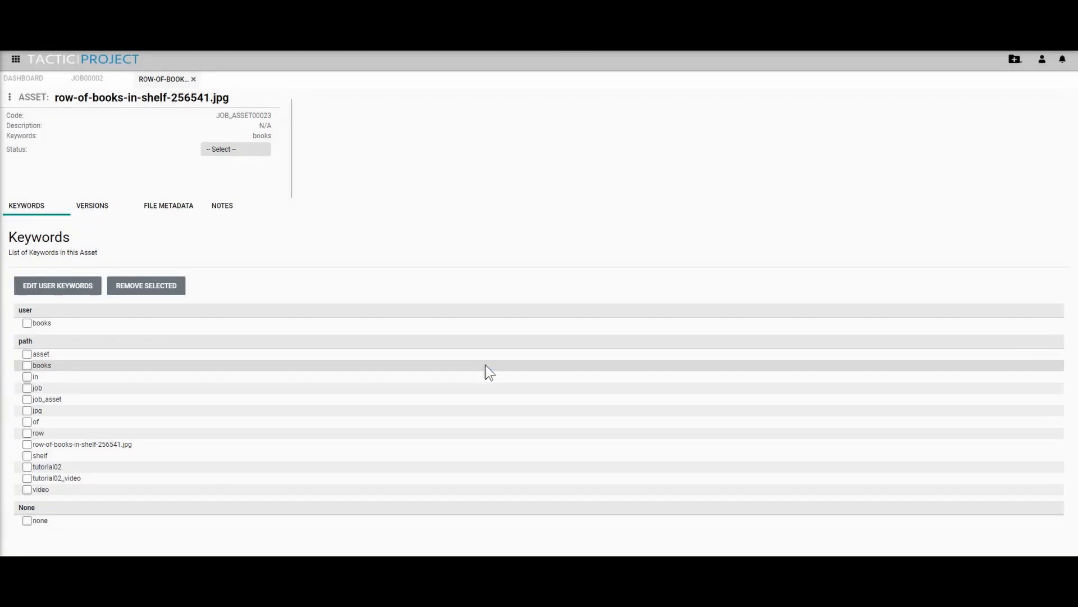
Step: Check the asset's version history and file metadata, and add its Background color metadata to the keywords
click(93, 208)
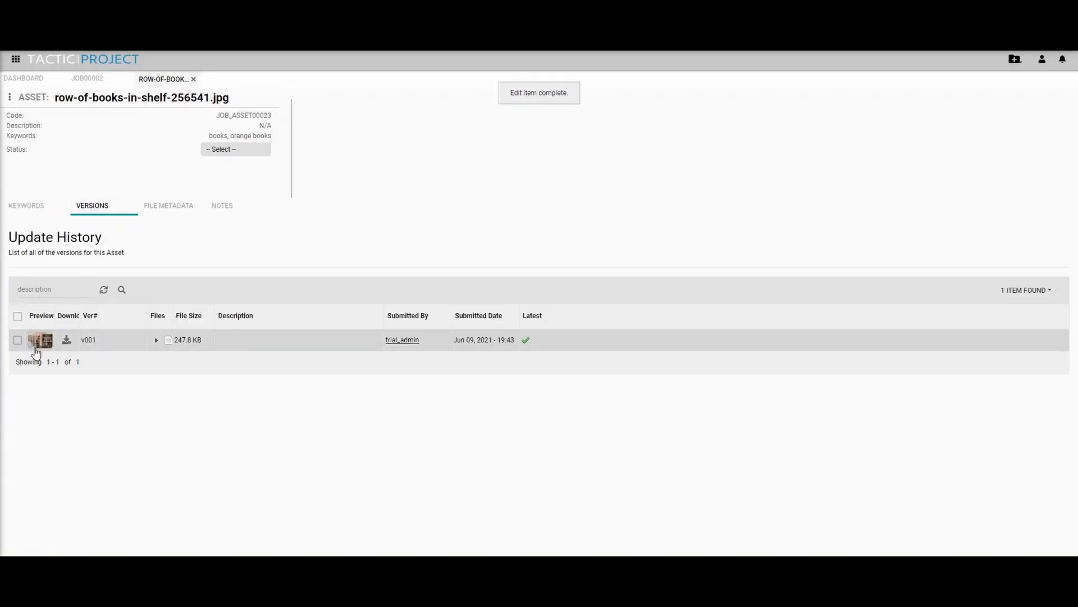
click(169, 207)
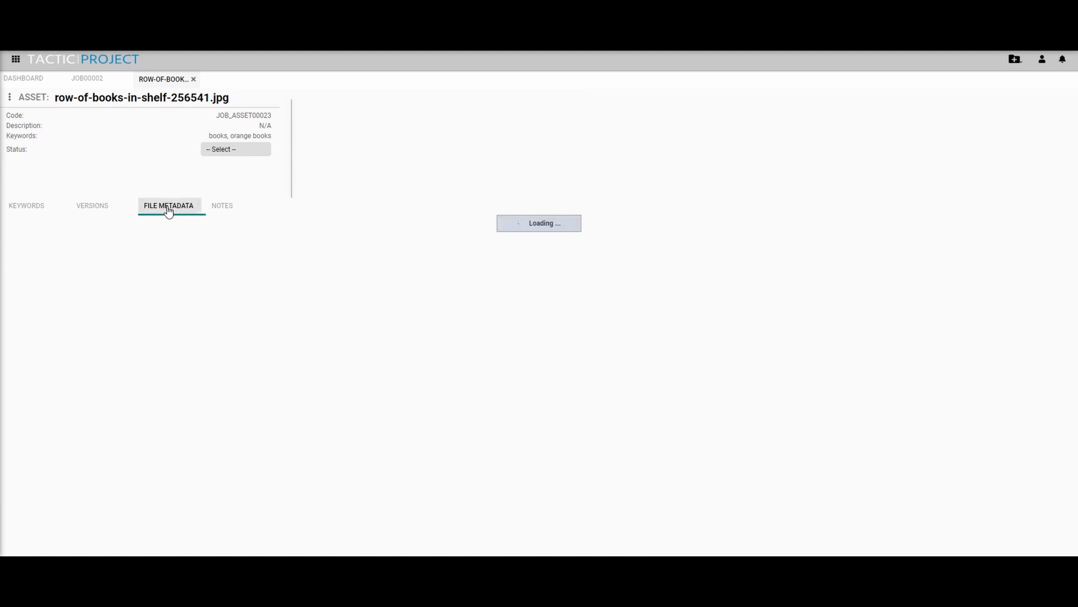
scroll(150, 436, down, 3)
scroll(150, 436, down, 5)
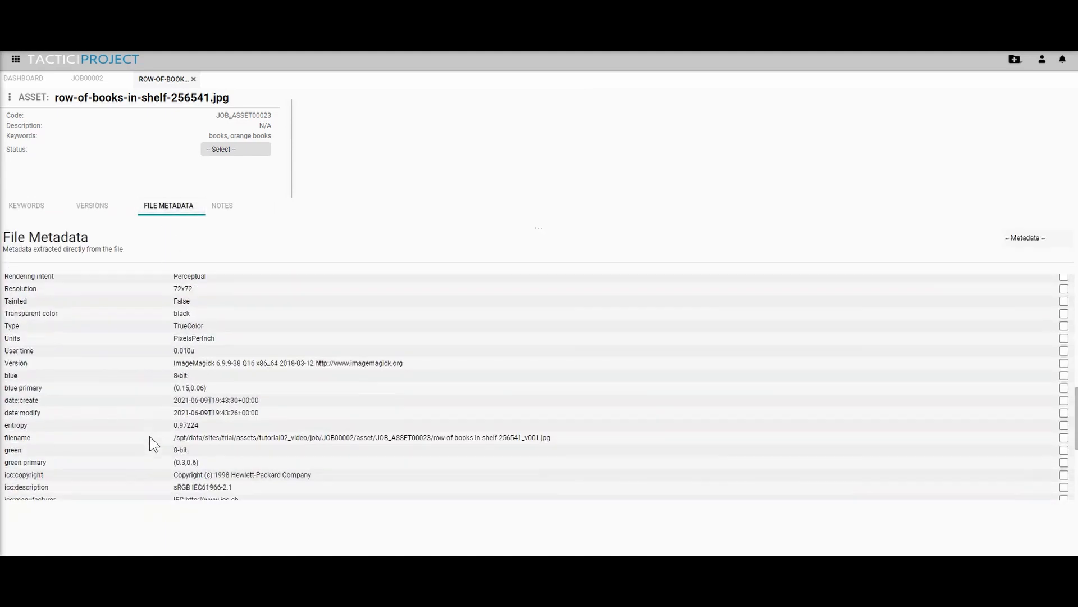
scroll(149, 436, up, 10)
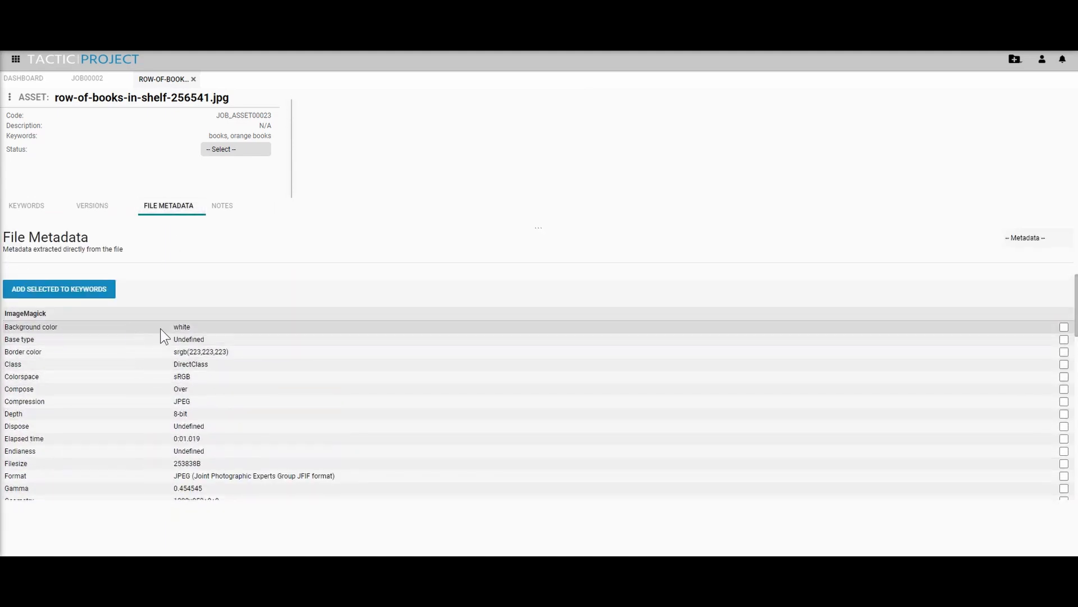
click(1064, 328)
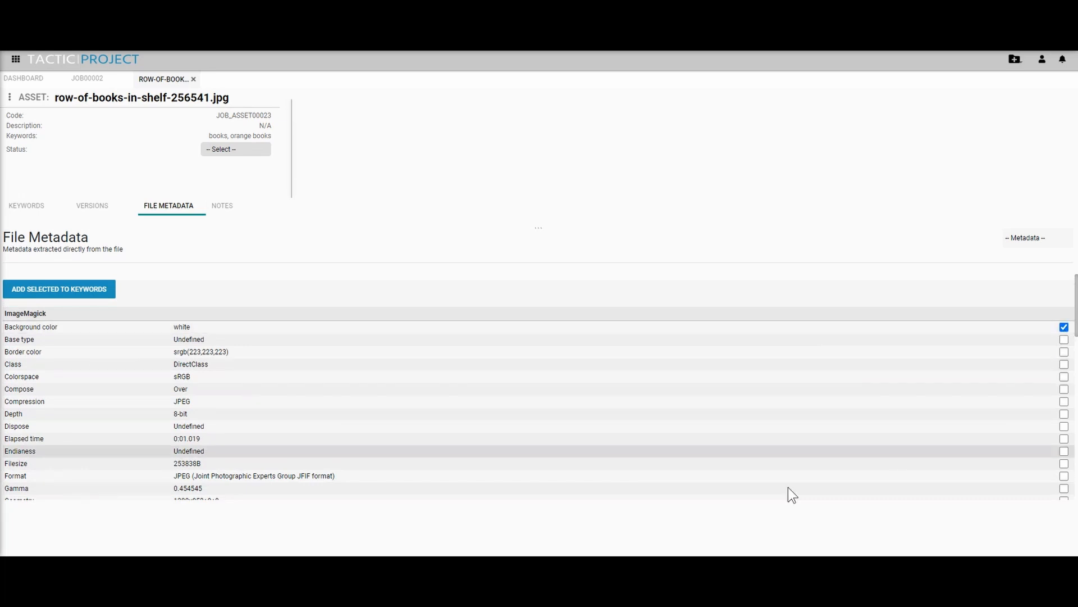
click(67, 288)
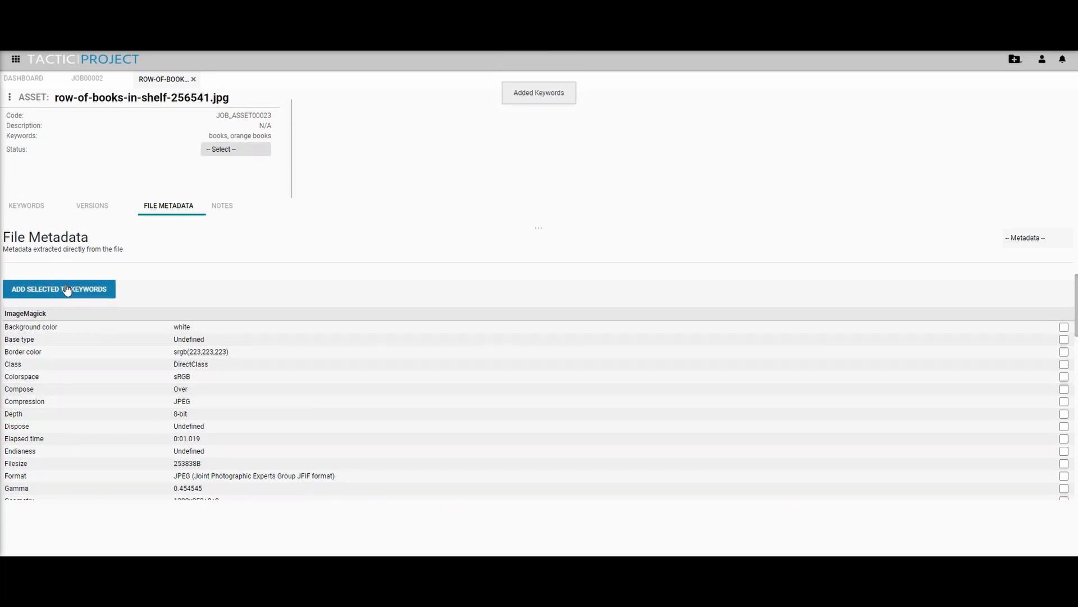
Step: View the notes of the row-of-books-in-shelf asset and open a new note entry
click(228, 208)
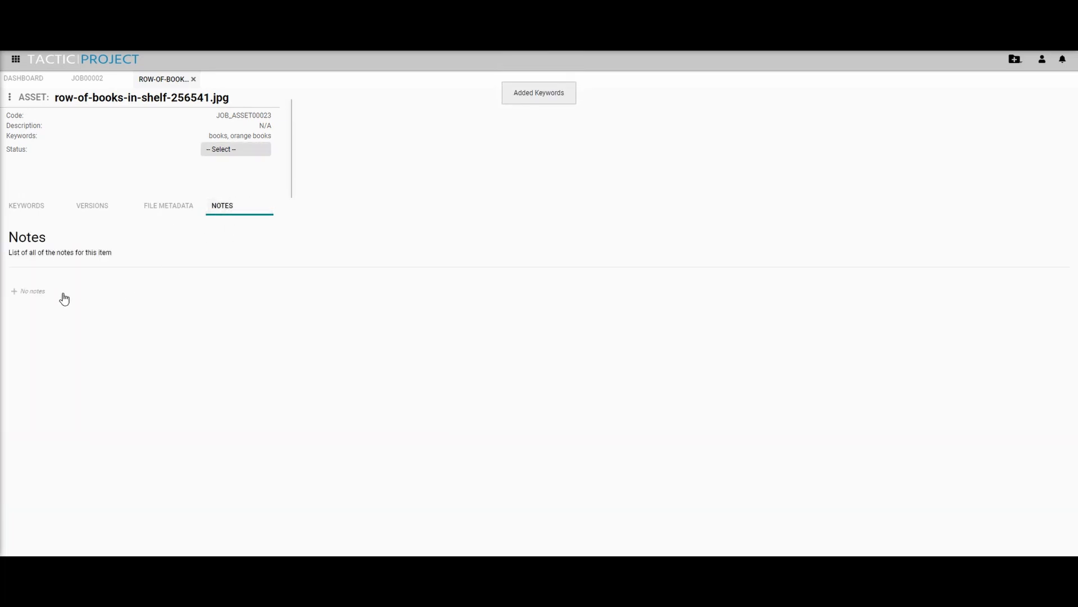
click(39, 293)
click(64, 357)
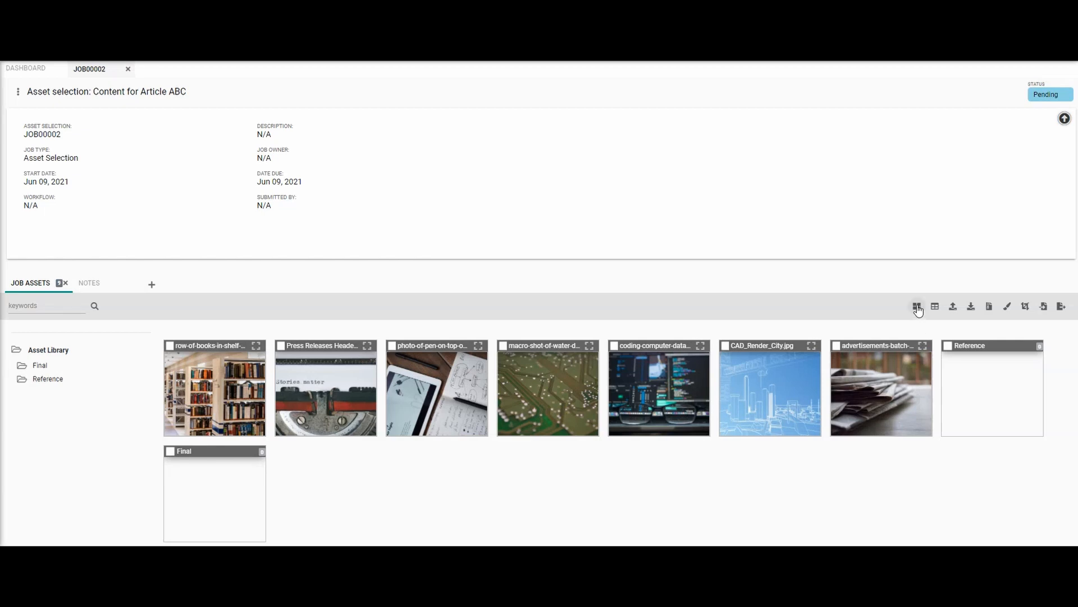
Step: Create a new collection named "Newspaper Images" in the job assets
click(918, 308)
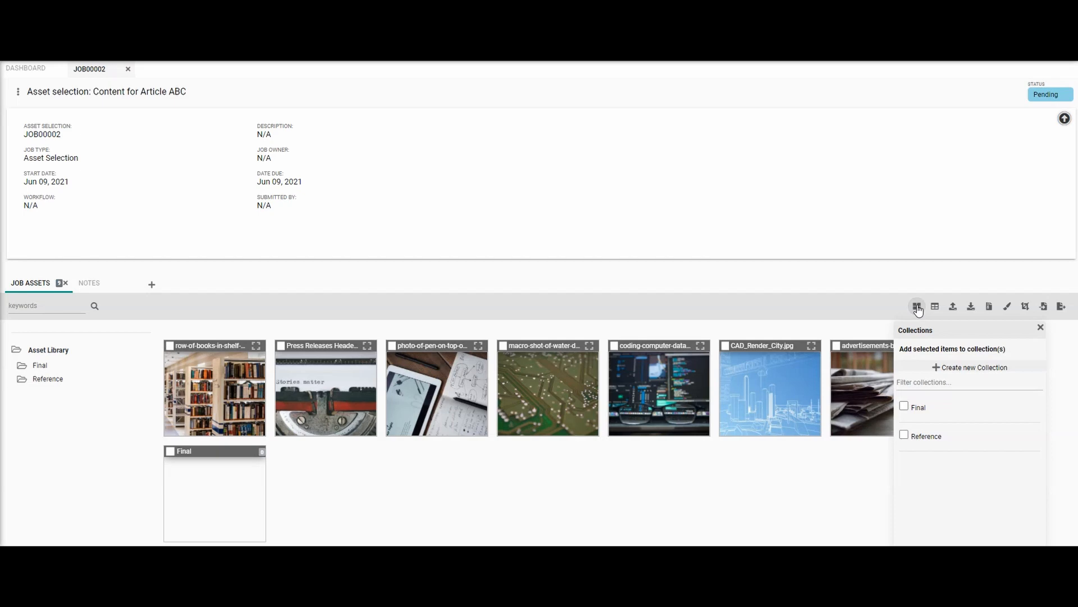
click(952, 368)
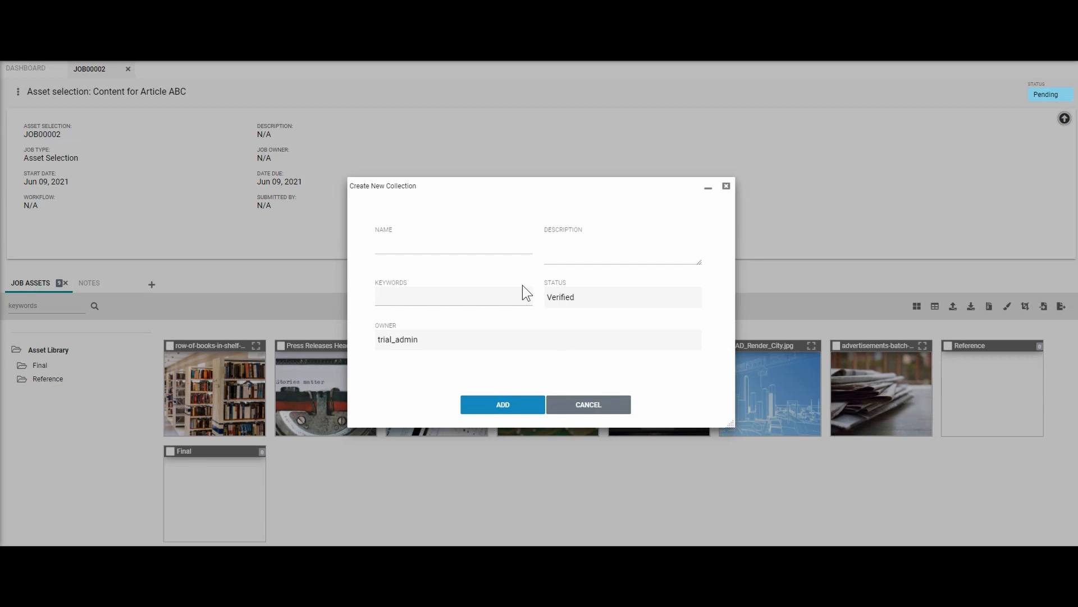
click(416, 243)
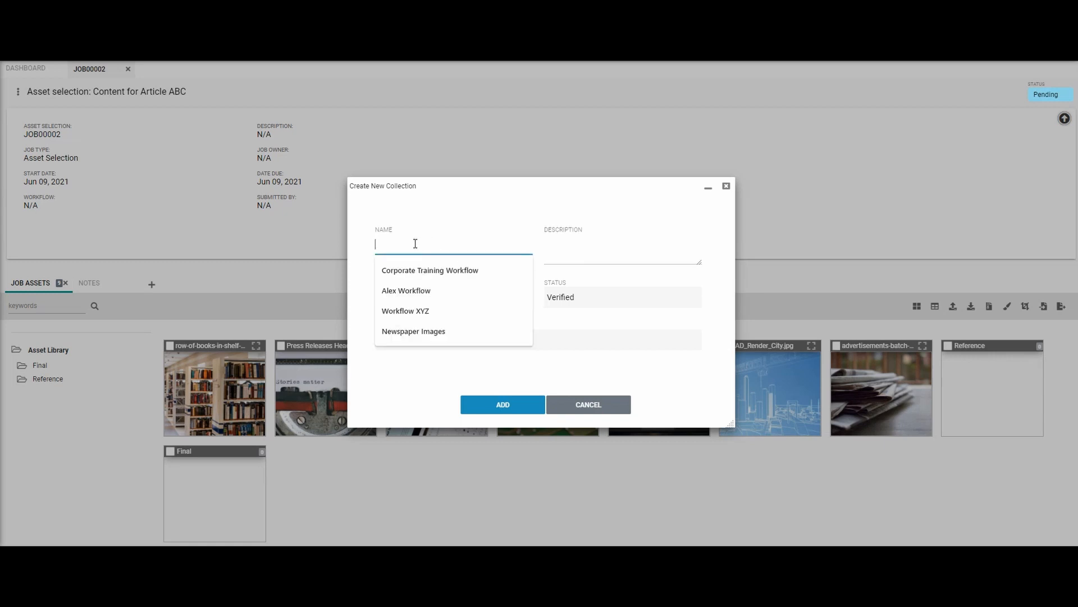
text(N)
click(415, 271)
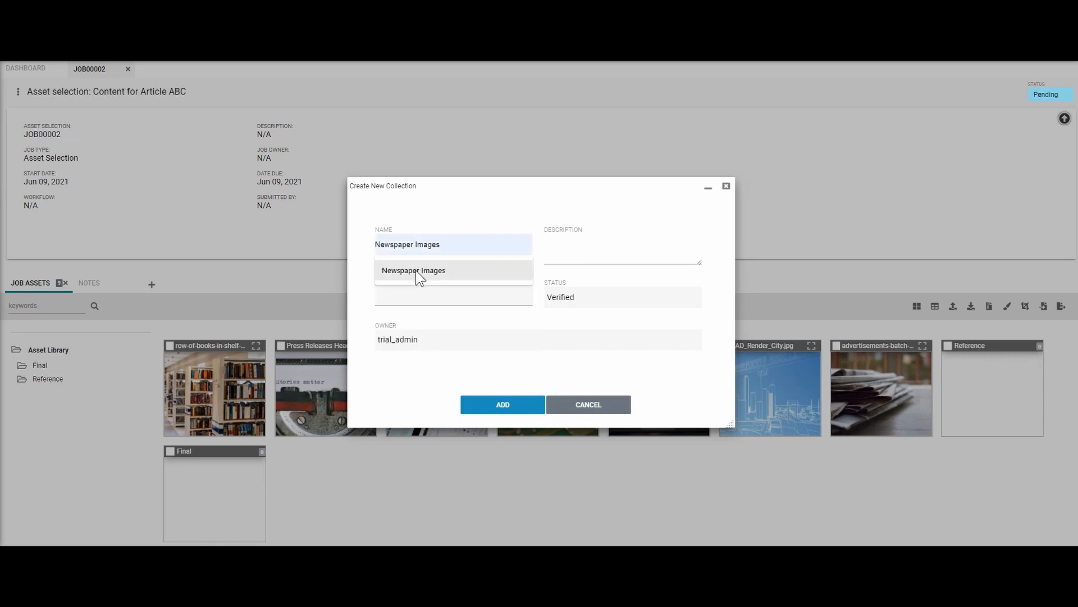
click(464, 289)
click(508, 409)
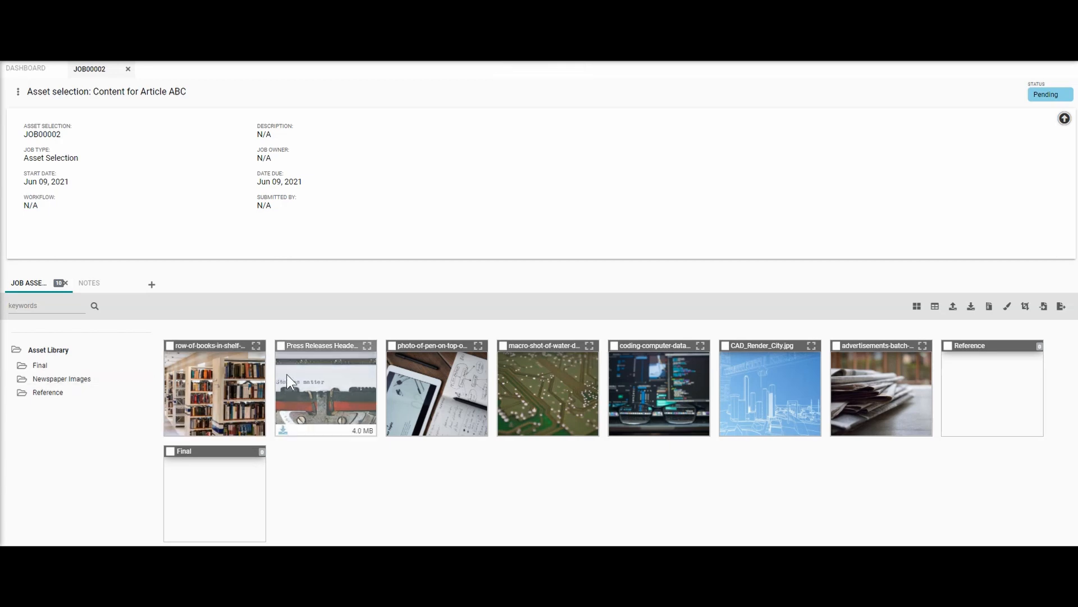
Step: Add the Press Releases Header and advertisements-batch images to the Newspaper Images collection and refresh the job assets
click(281, 344)
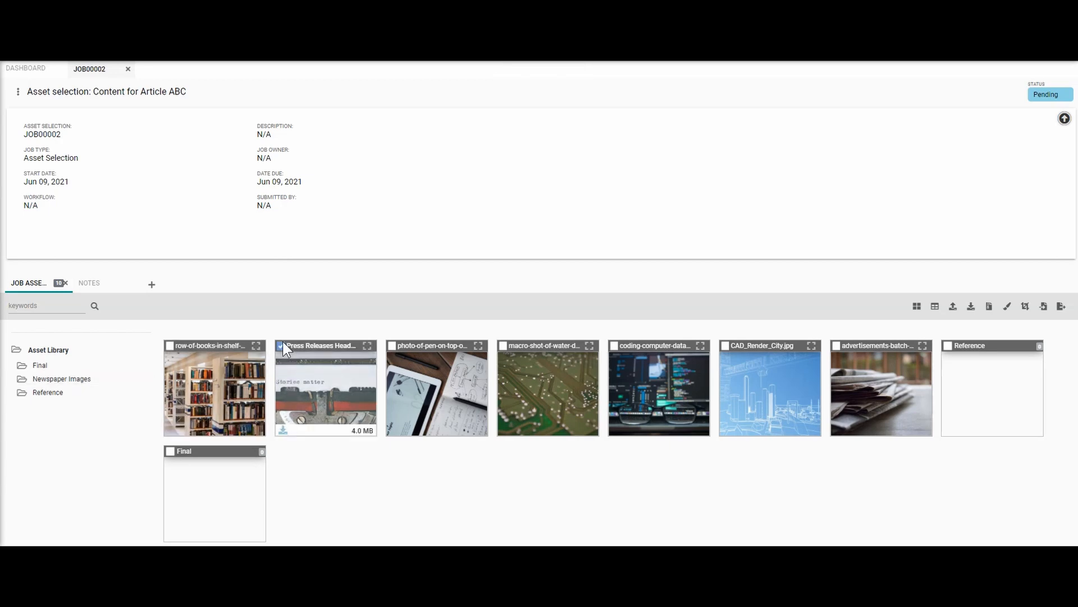
click(837, 344)
drag(840, 360, 51, 378)
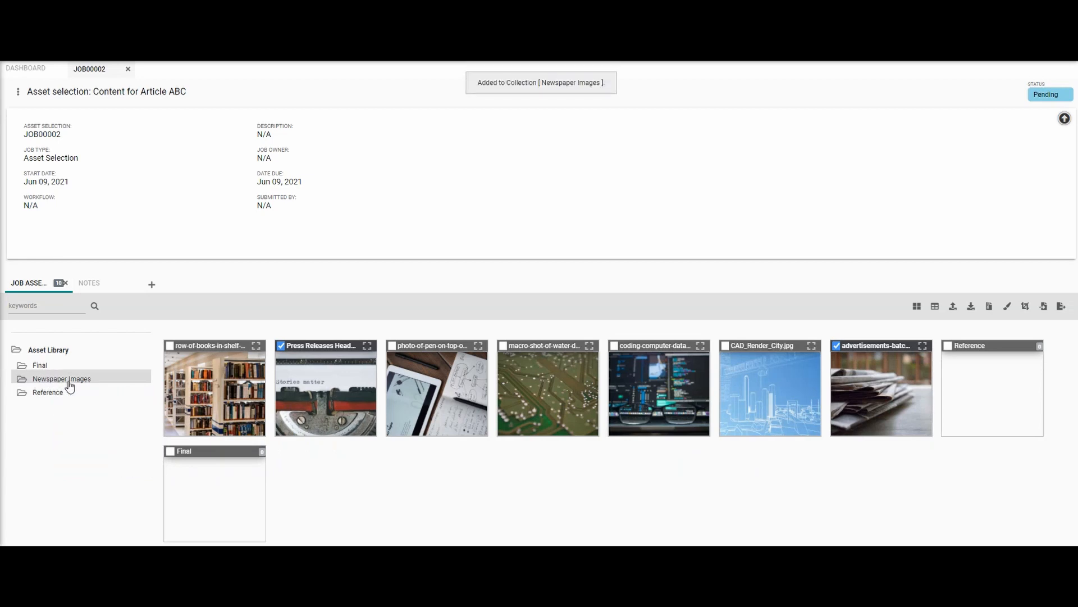
right_click(31, 283)
click(66, 297)
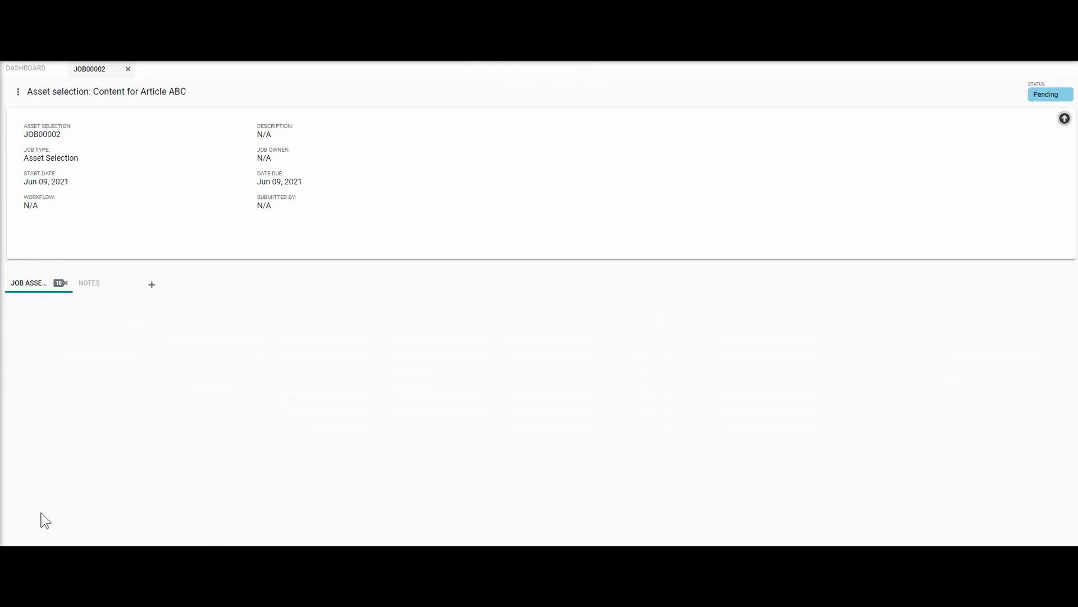
Step: Open the Newspaper Images collection and try to remove the advertisements-batch image from it
click(73, 381)
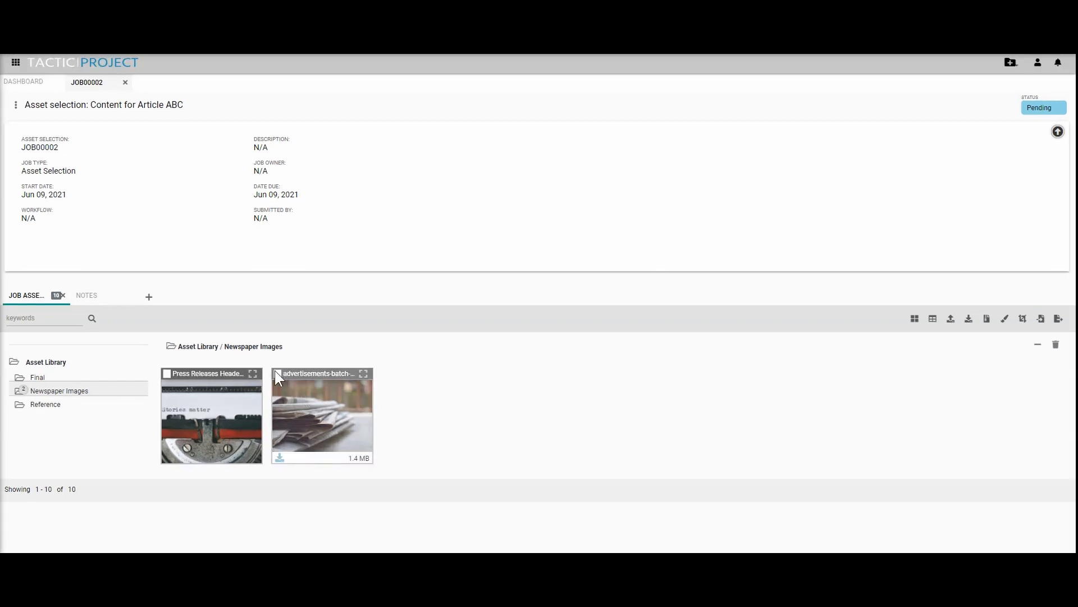
click(276, 373)
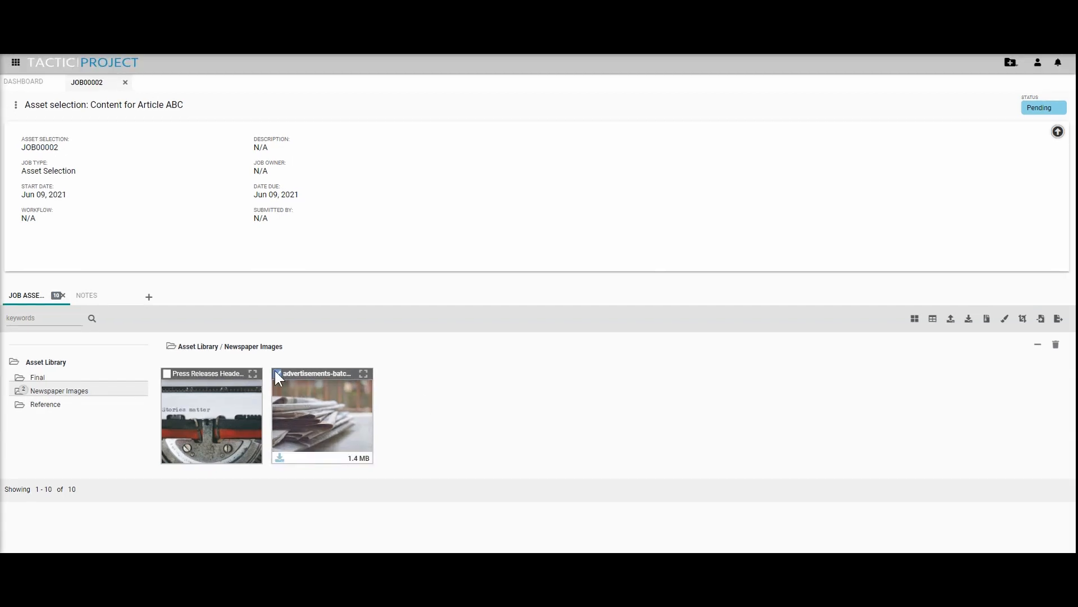
click(1039, 346)
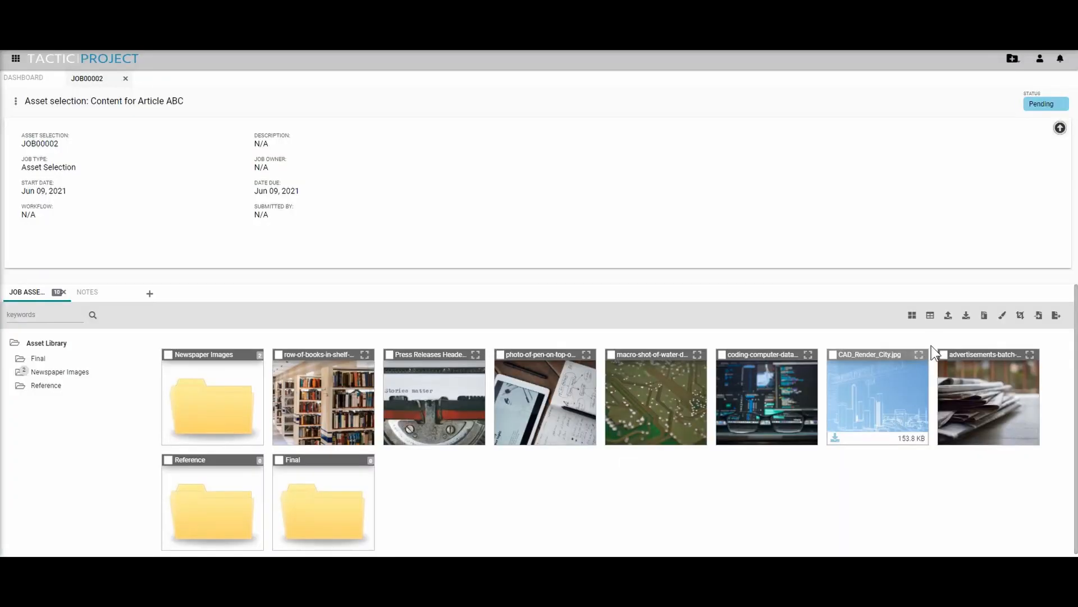
Step: Upload the audio files Step1.mp3, Step2.mp3 and Step3.mp3 to the job assets
click(949, 316)
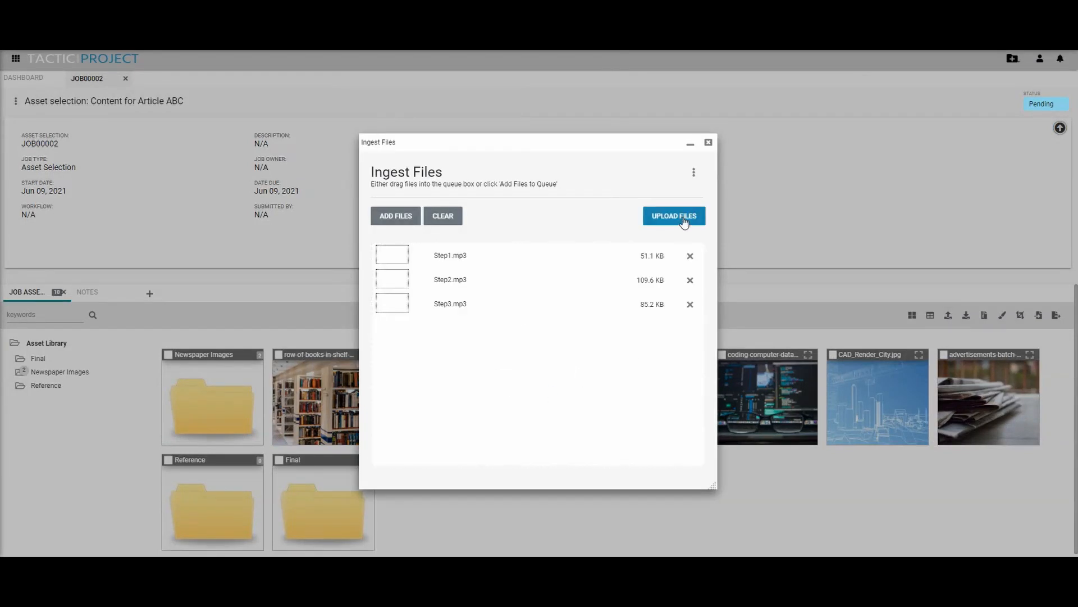
click(683, 221)
click(709, 142)
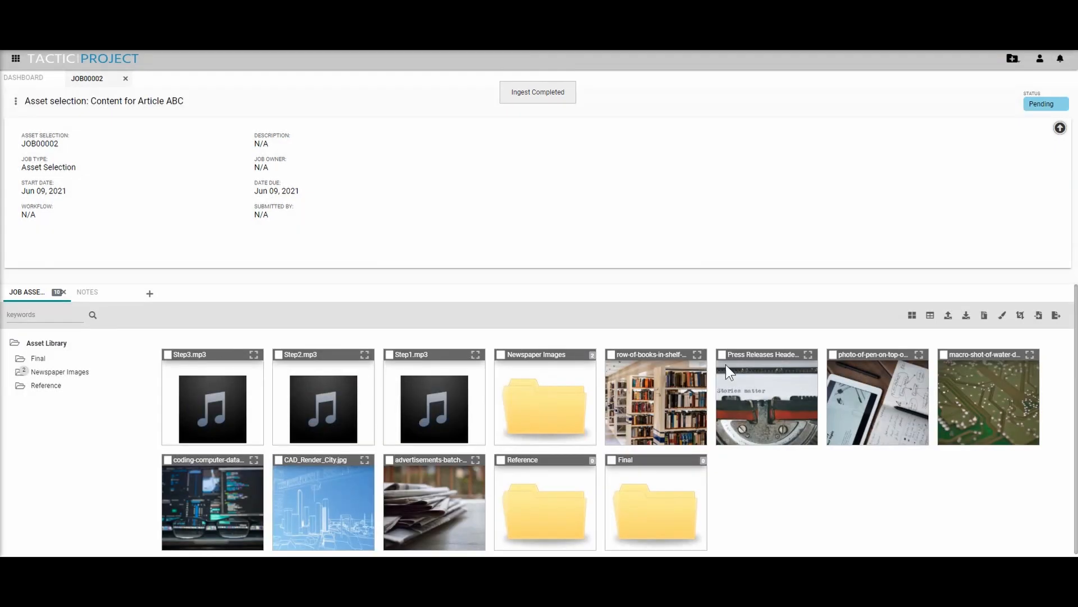
Step: Create a new collection named "Audio Files" with the keywords "Article ABC"
click(912, 315)
click(956, 381)
click(427, 254)
text(Audio Files)
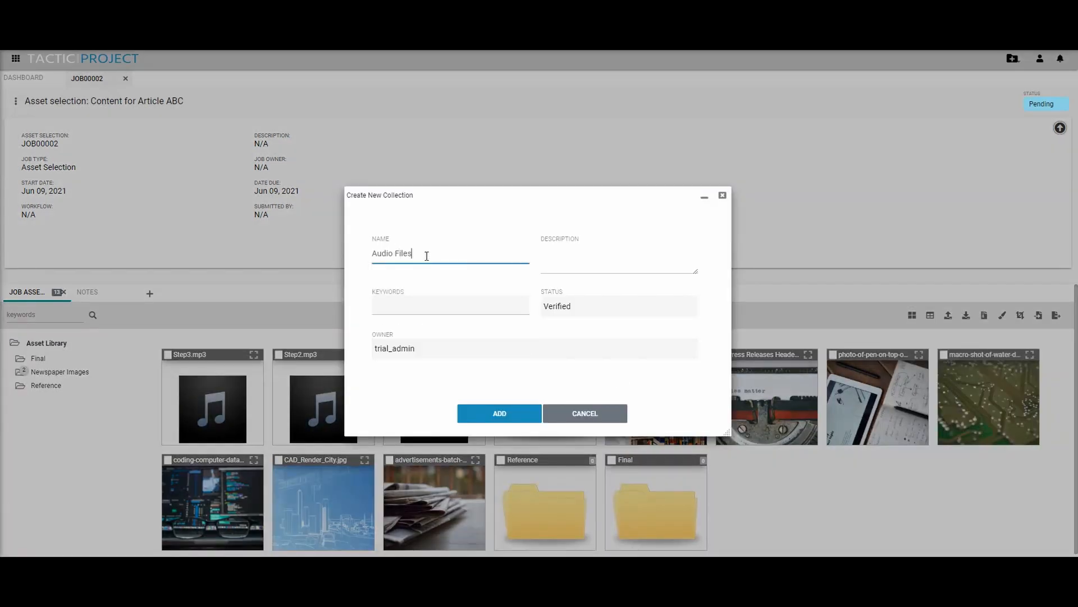
click(378, 304)
text(Article ABC)
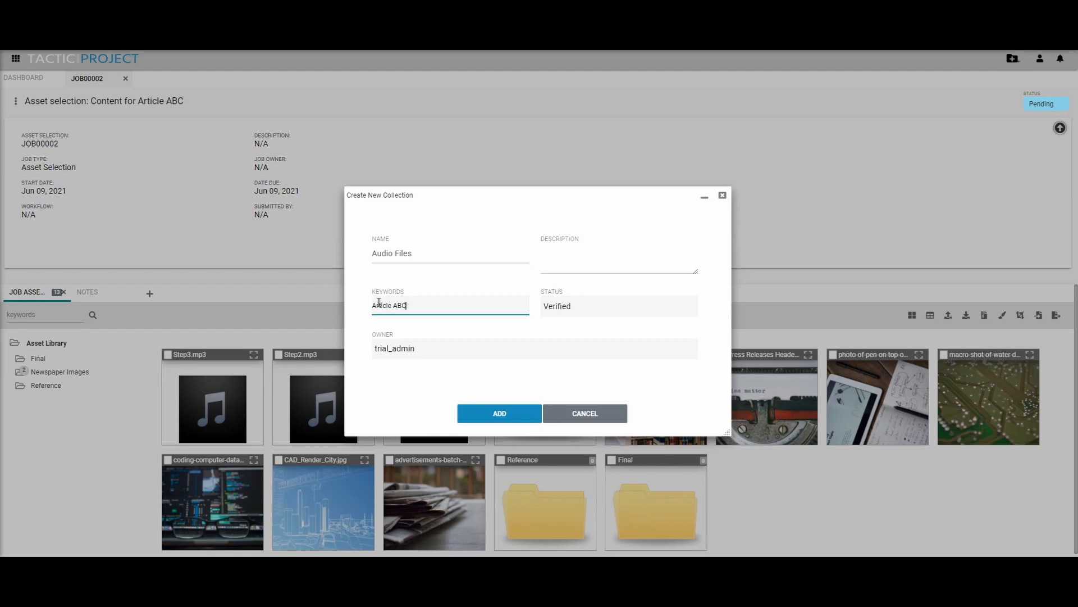
click(496, 419)
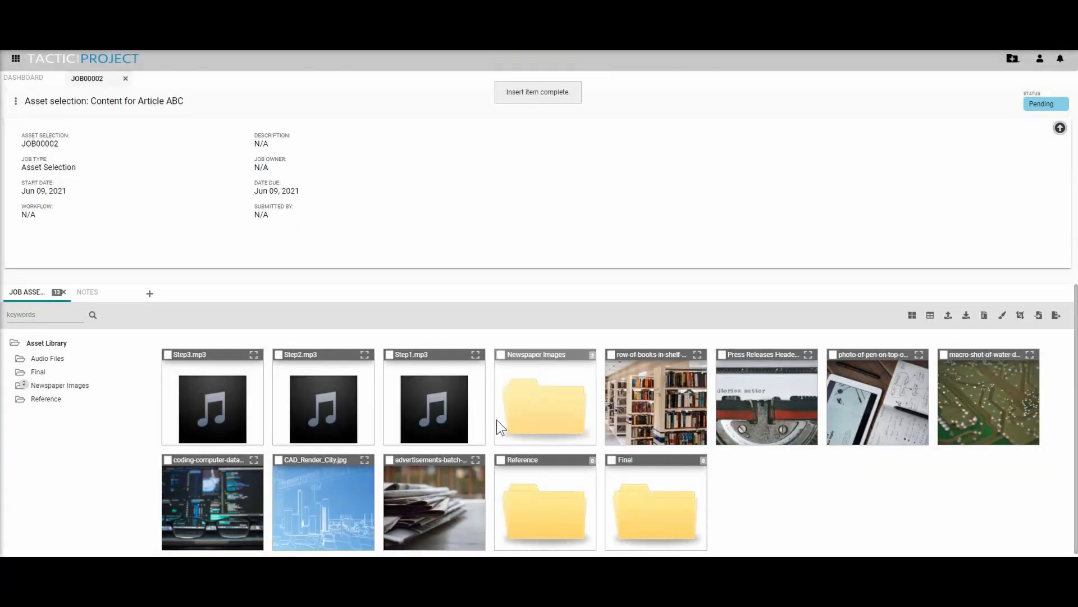
Step: Add Step1.mp3, Step2.mp3 and Step3.mp3 to the Audio Files collection and refresh the job assets
click(168, 355)
click(319, 359)
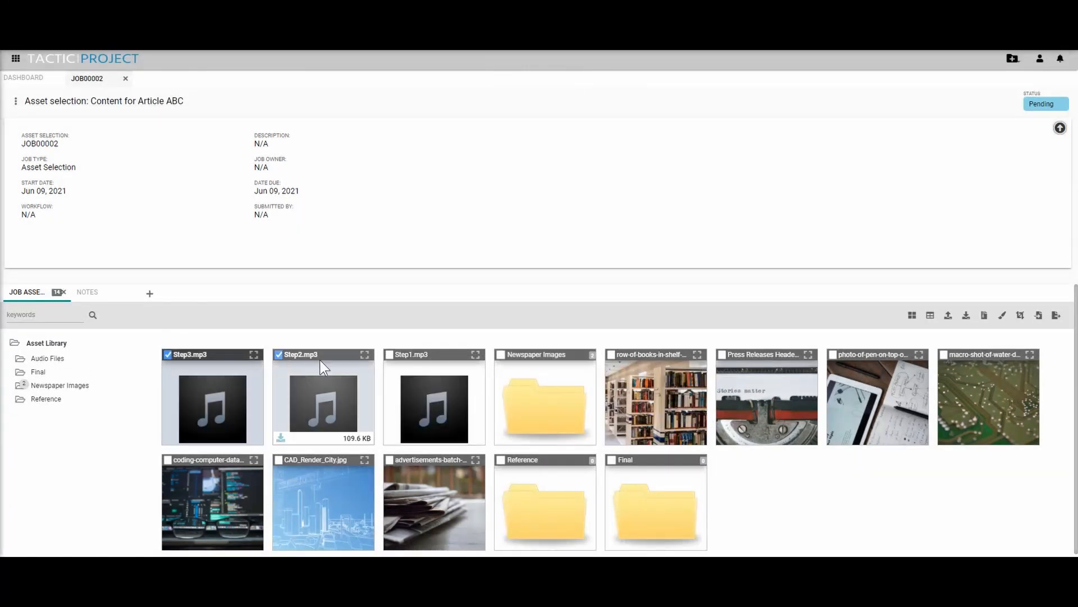
click(388, 360)
drag(262, 409, 79, 360)
right_click(29, 296)
click(75, 309)
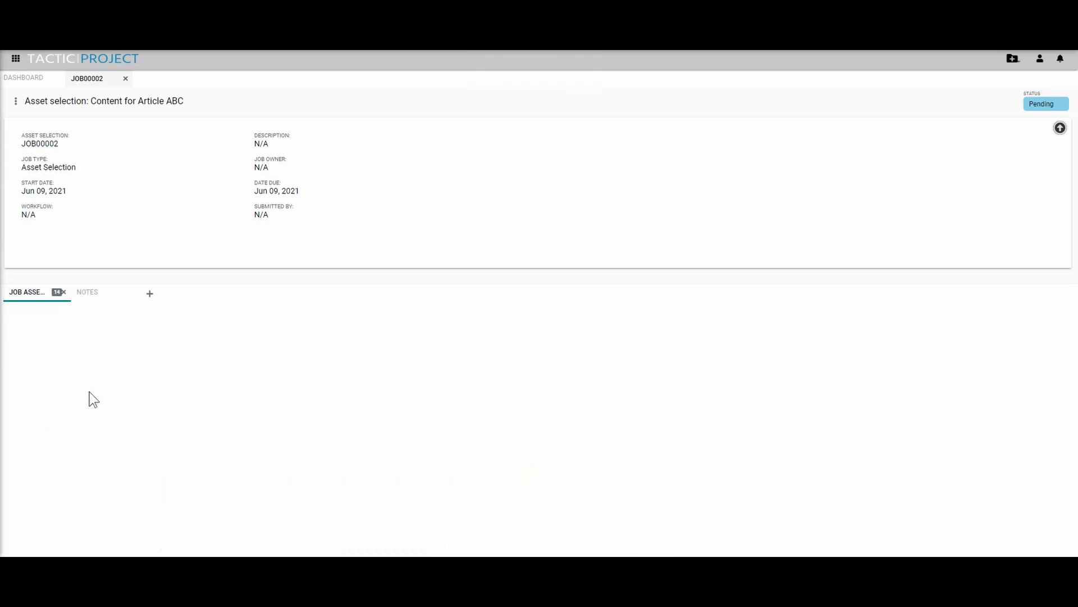
Step: Show the job assets in Table Layout, look through the rows and open the notes of CAD_Render_City.jpg
click(930, 315)
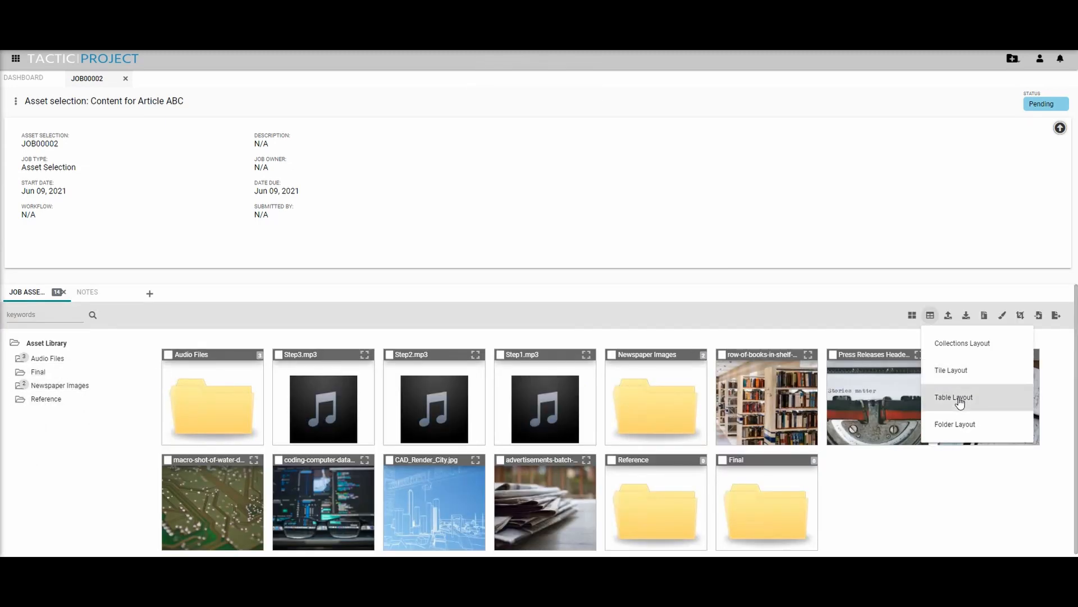
click(960, 401)
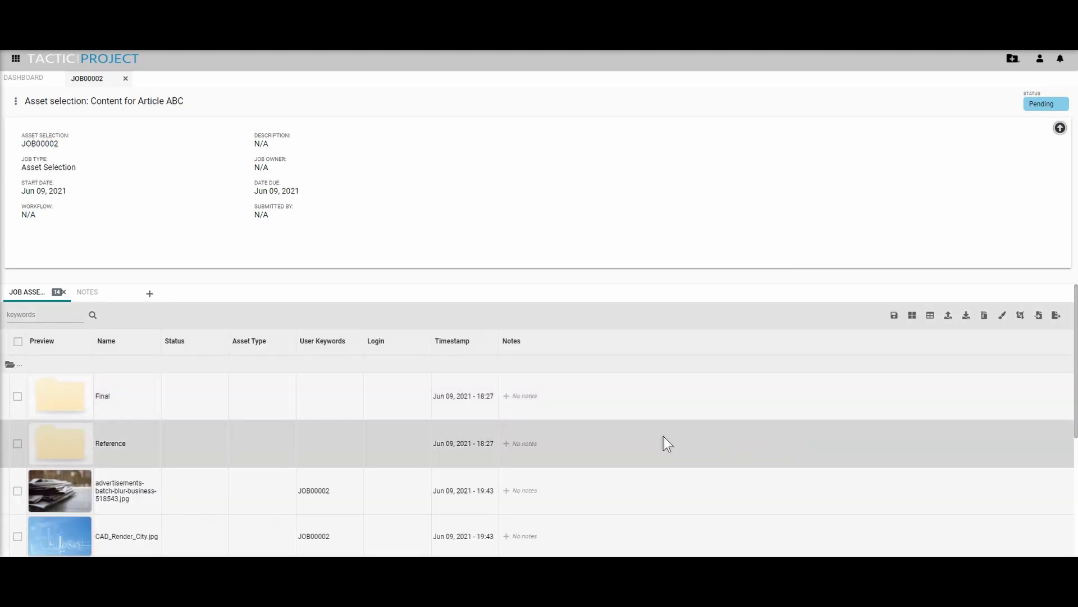
scroll(664, 436, down, 2)
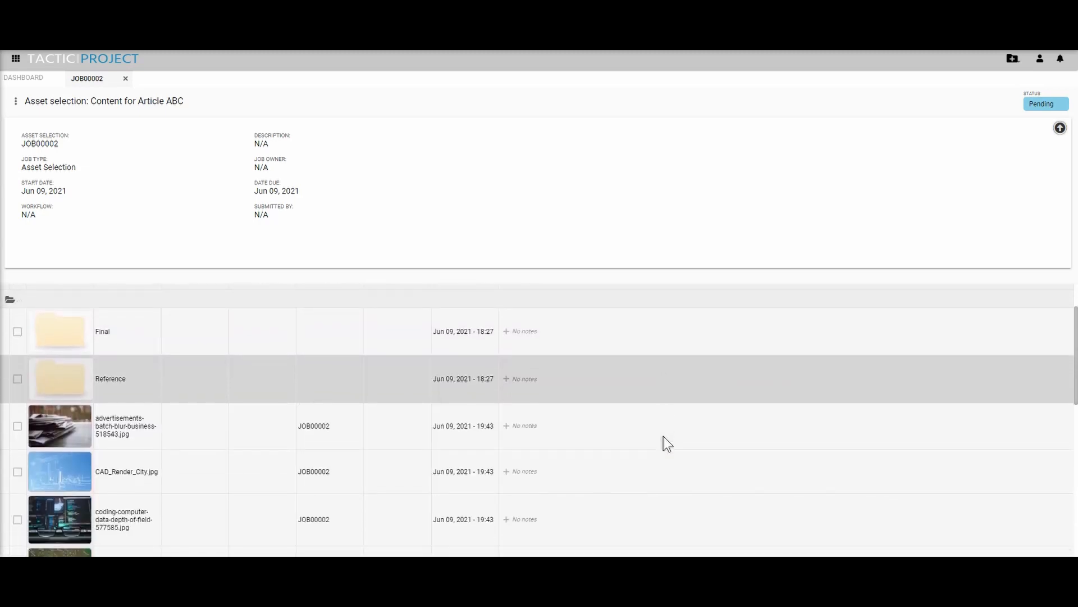
scroll(667, 444, down, 5)
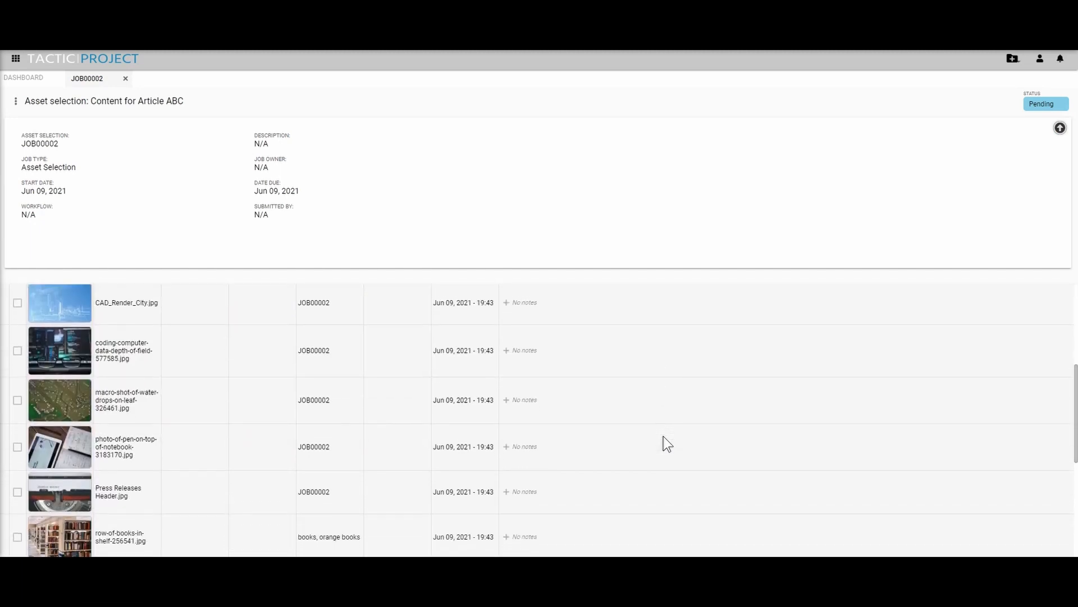
scroll(667, 444, up, 2)
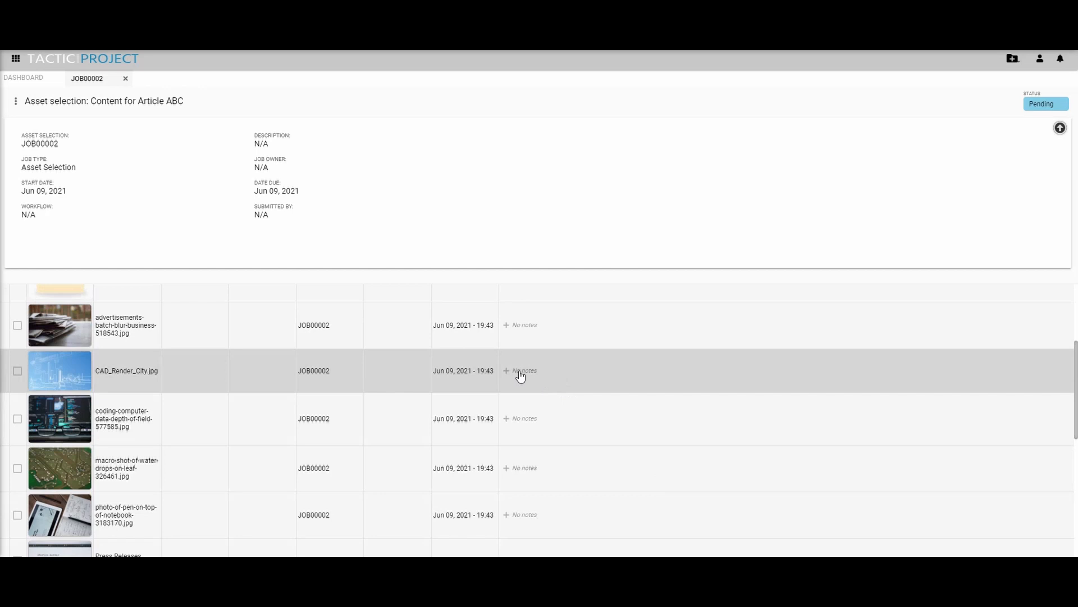
click(521, 372)
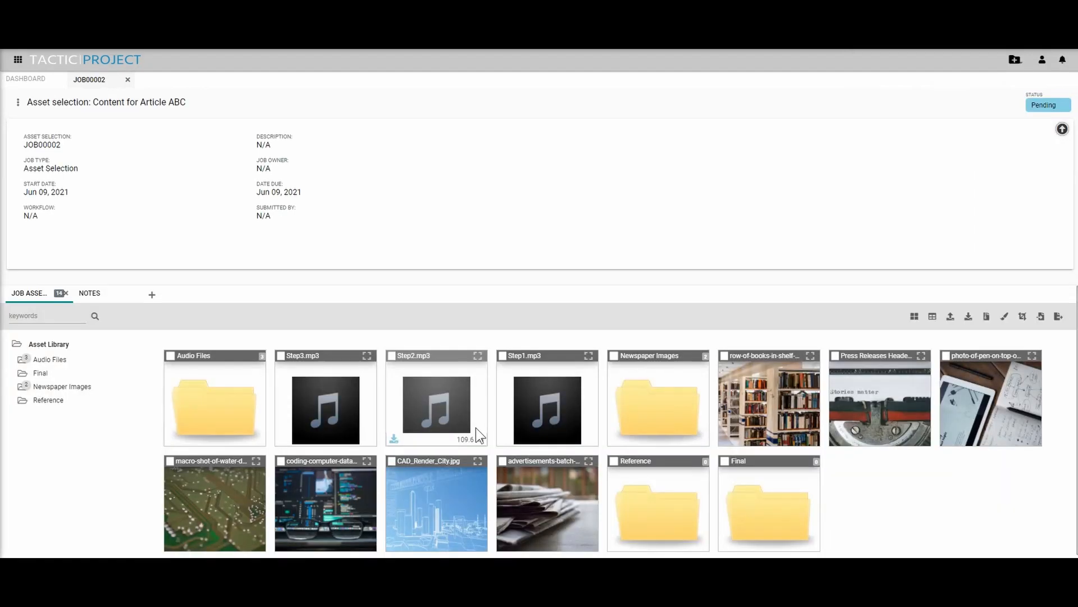
Step: Push the CAD_Render_City and row-of-books-in-shelf images to the Tutorial02_video asset library
click(393, 461)
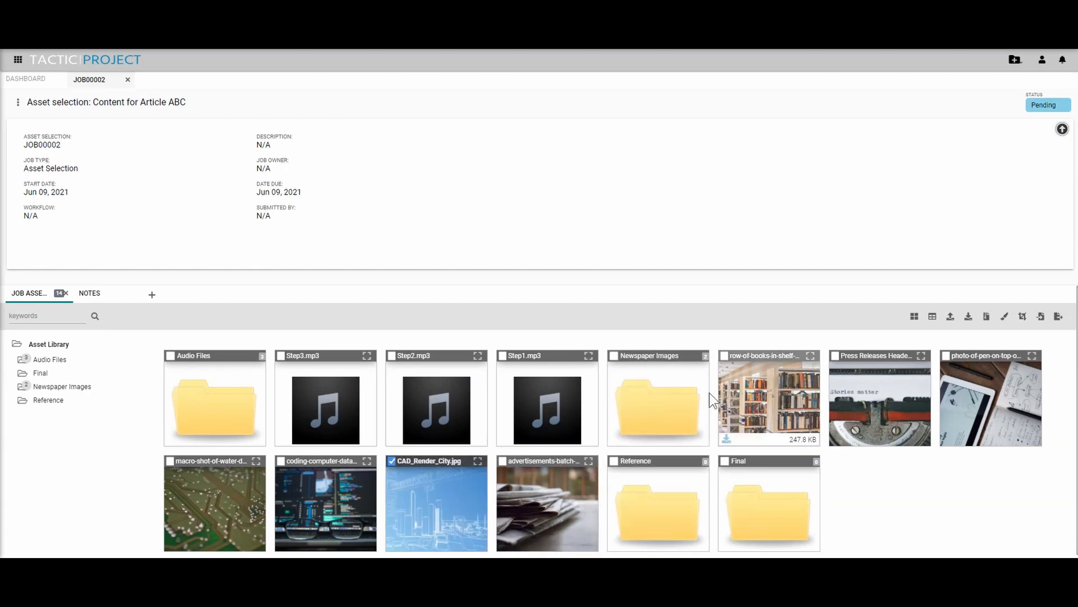
click(724, 354)
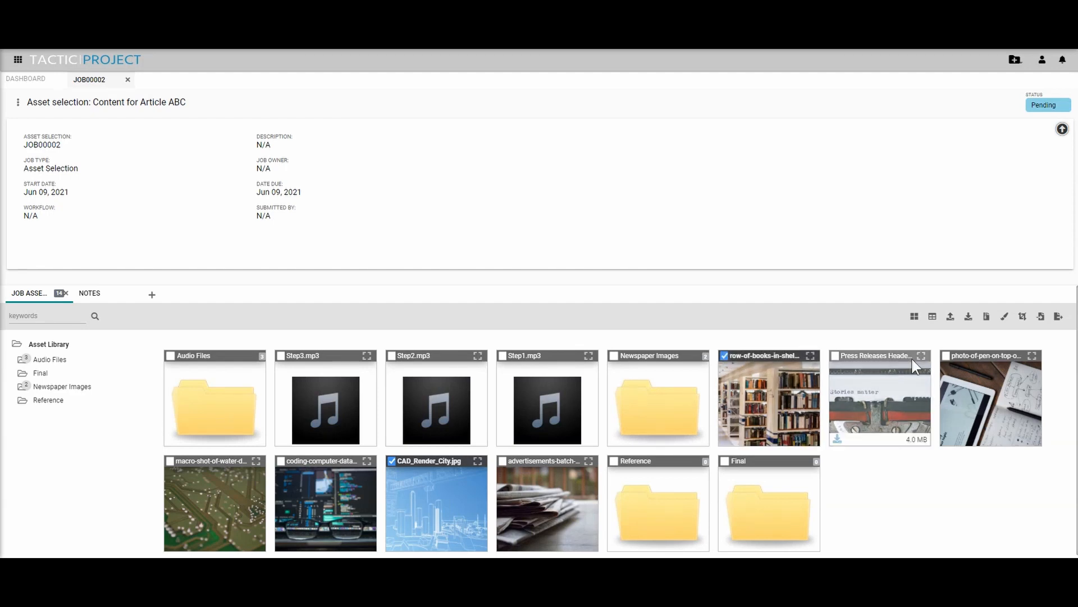
click(1060, 317)
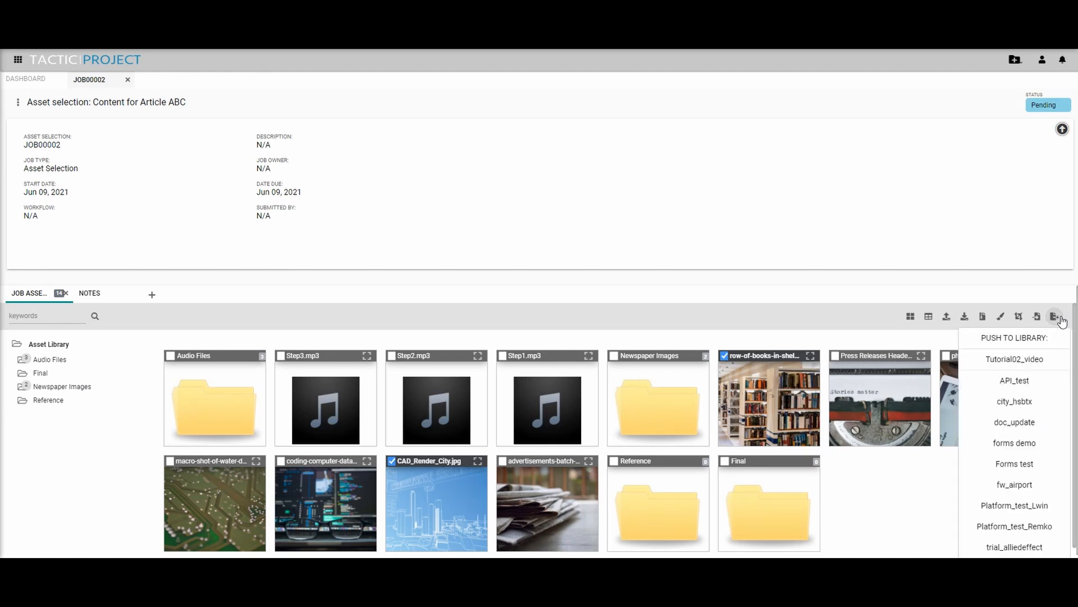
click(1017, 369)
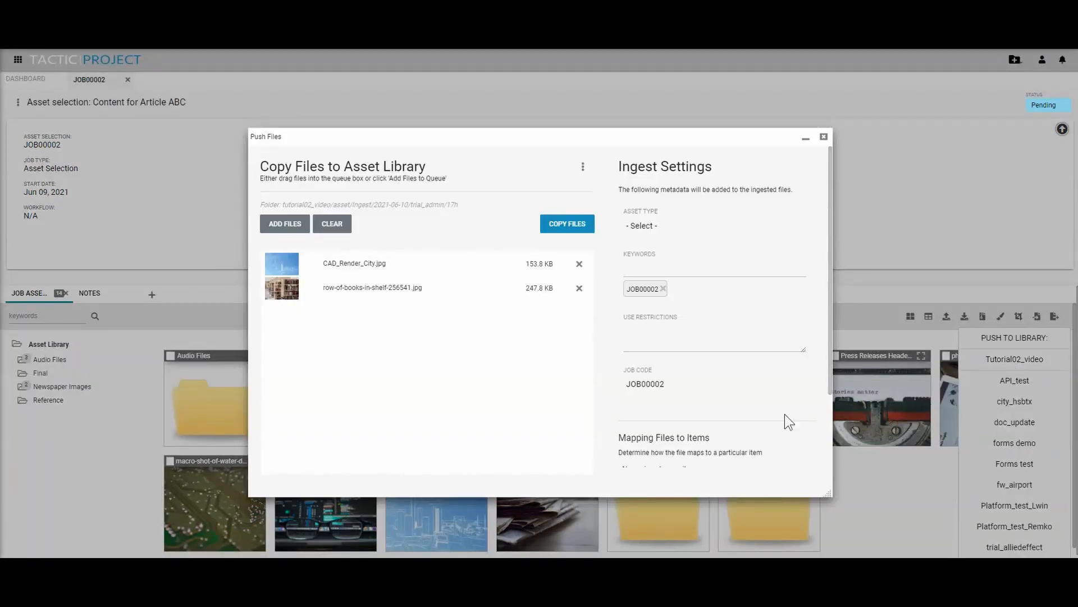
click(571, 229)
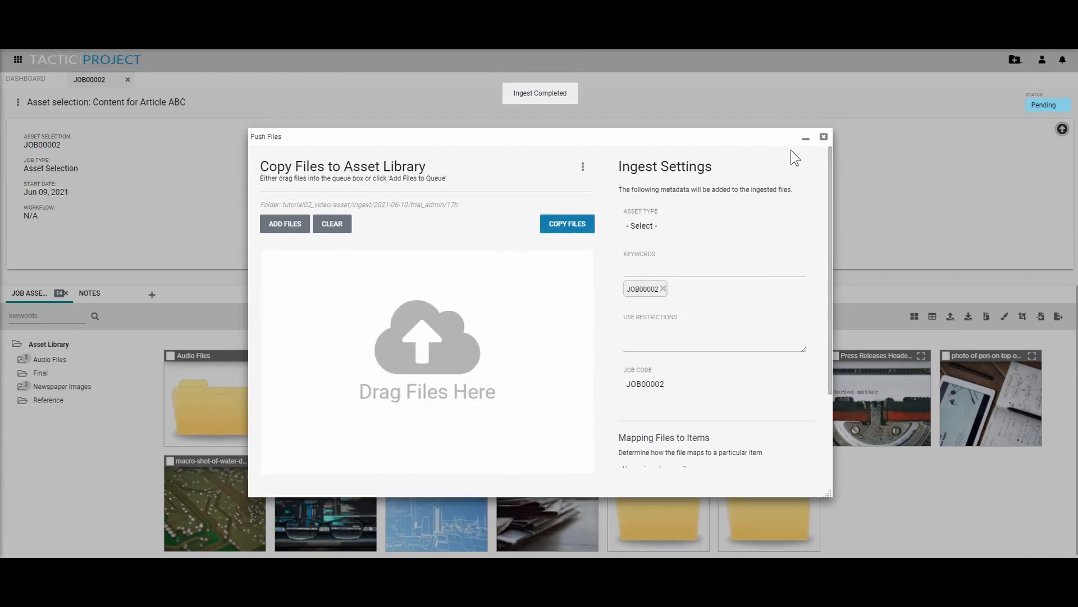
click(826, 139)
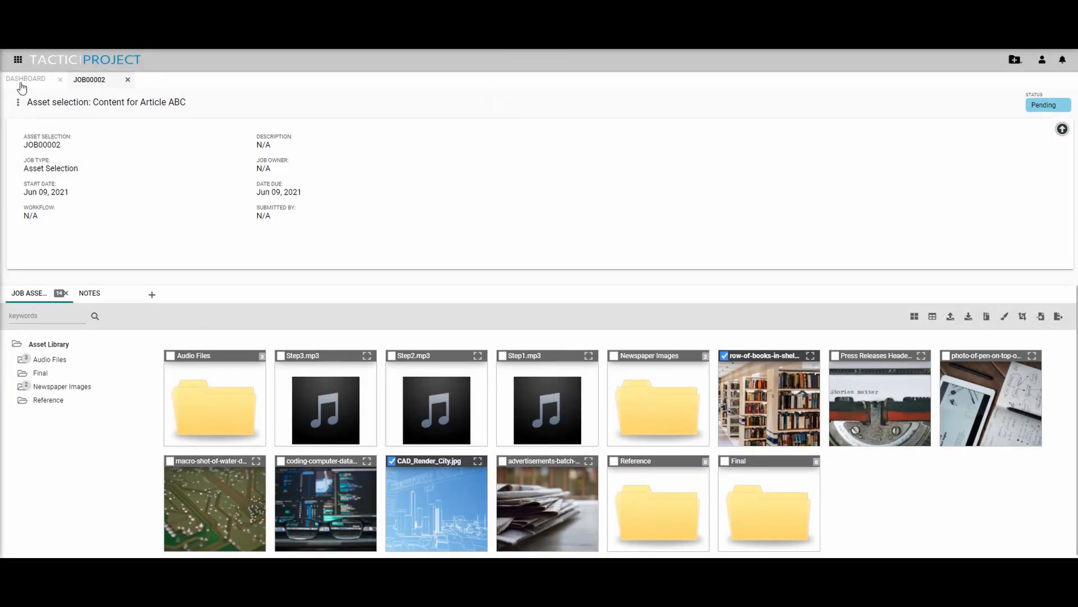
Step: Open the project's Asset Library to check the images copied from the job
click(18, 60)
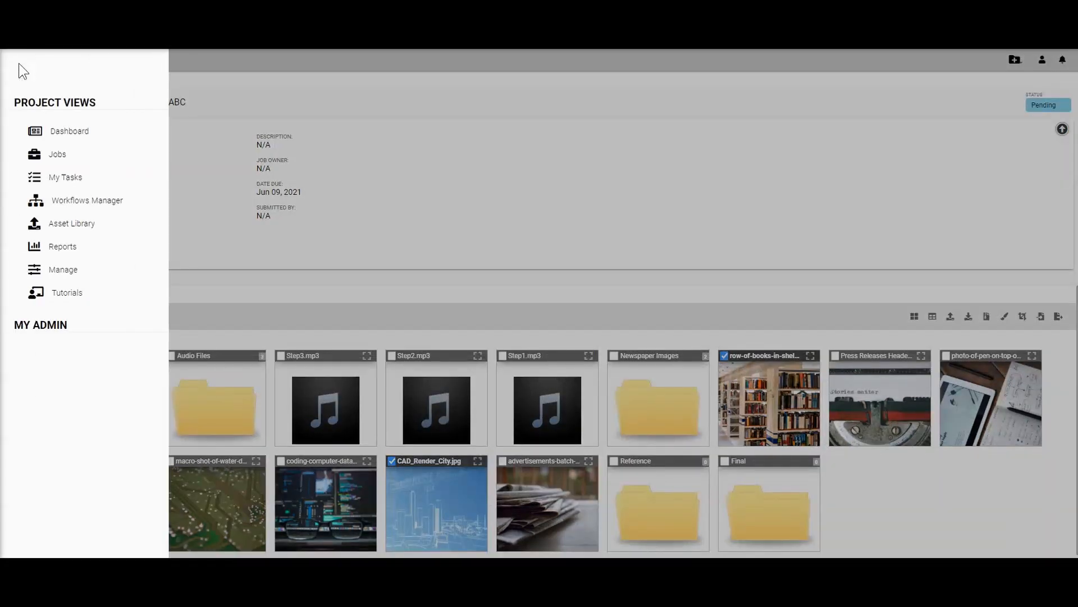
click(50, 225)
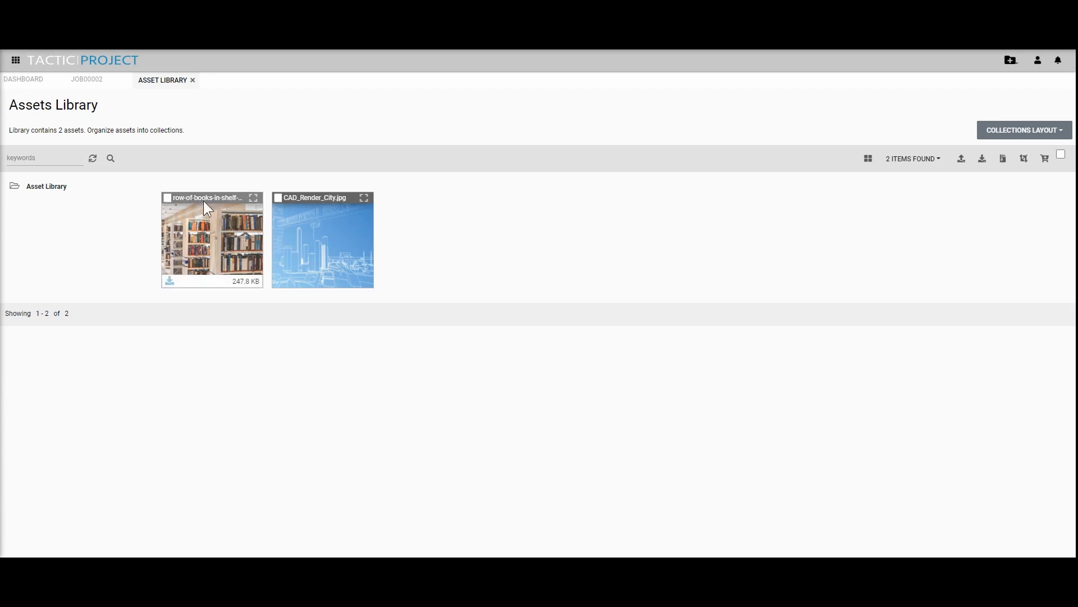
Step: Return to the Content for Article ABC job and set its status to Complete
click(97, 86)
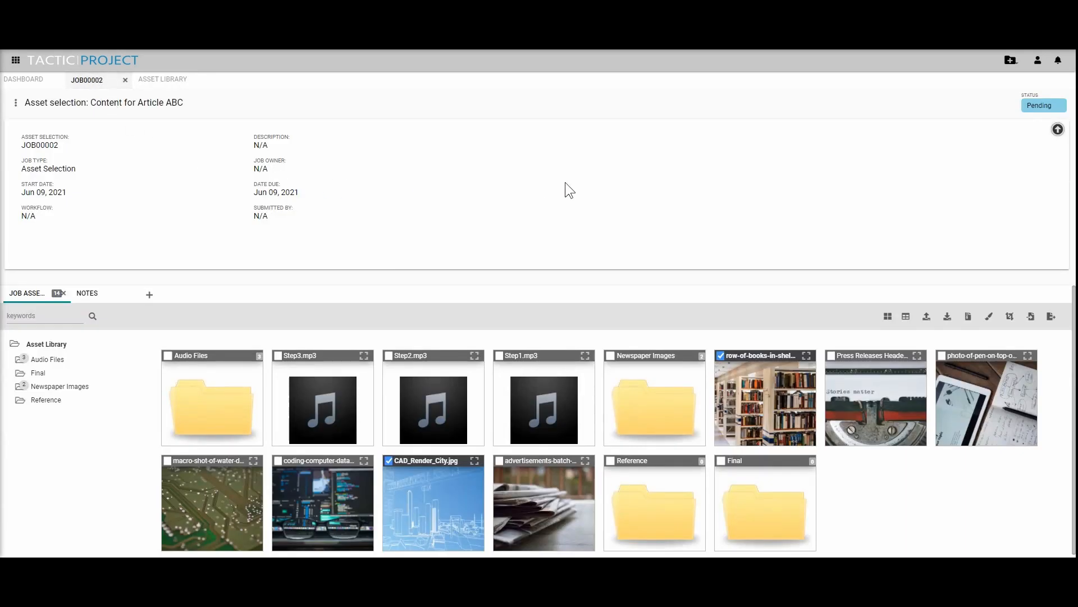
click(1035, 116)
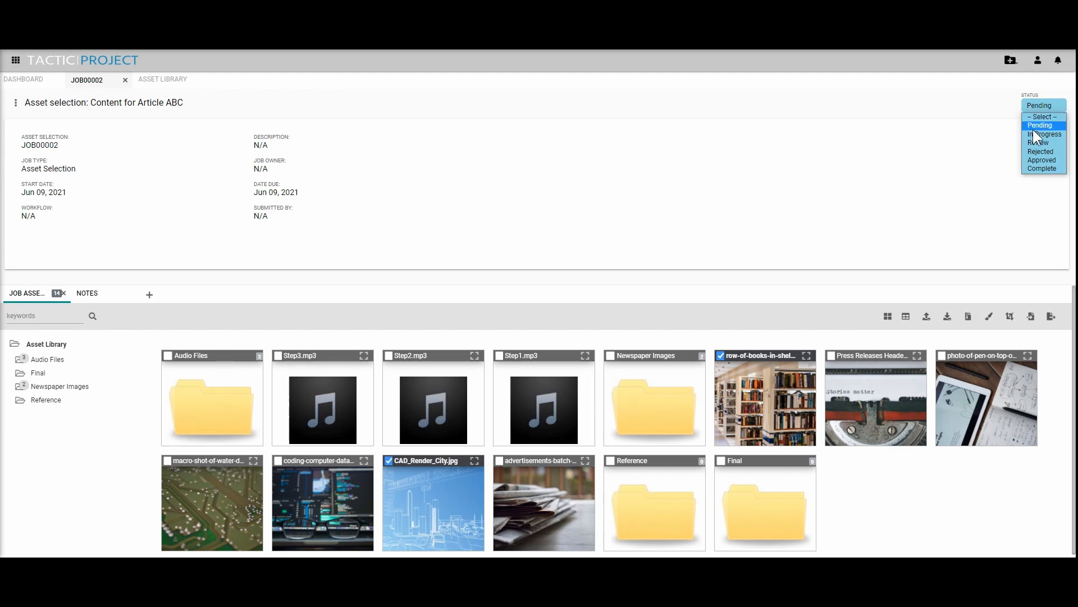
click(1039, 168)
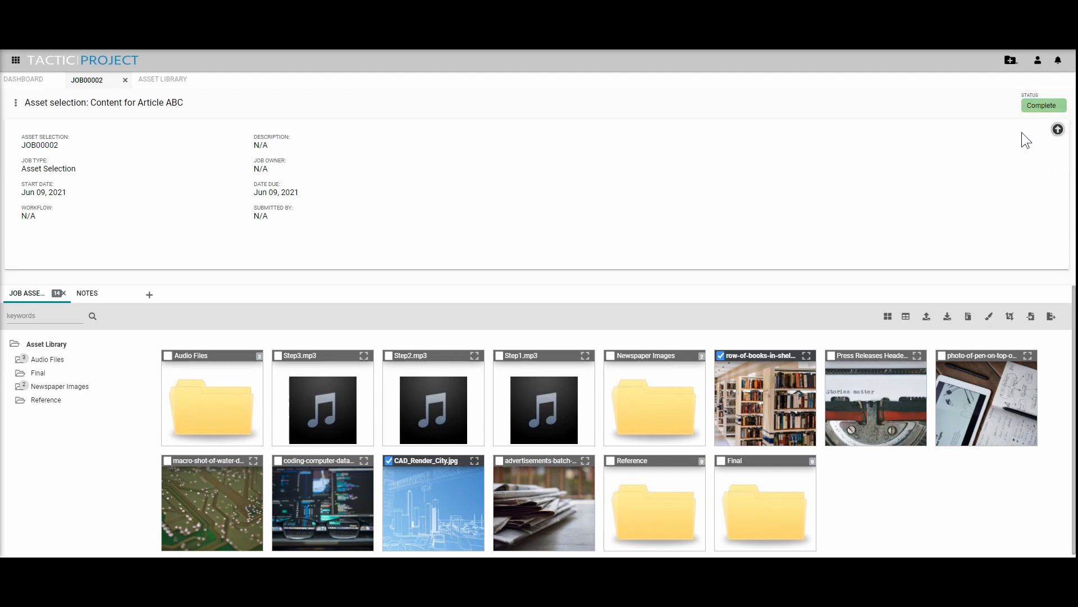